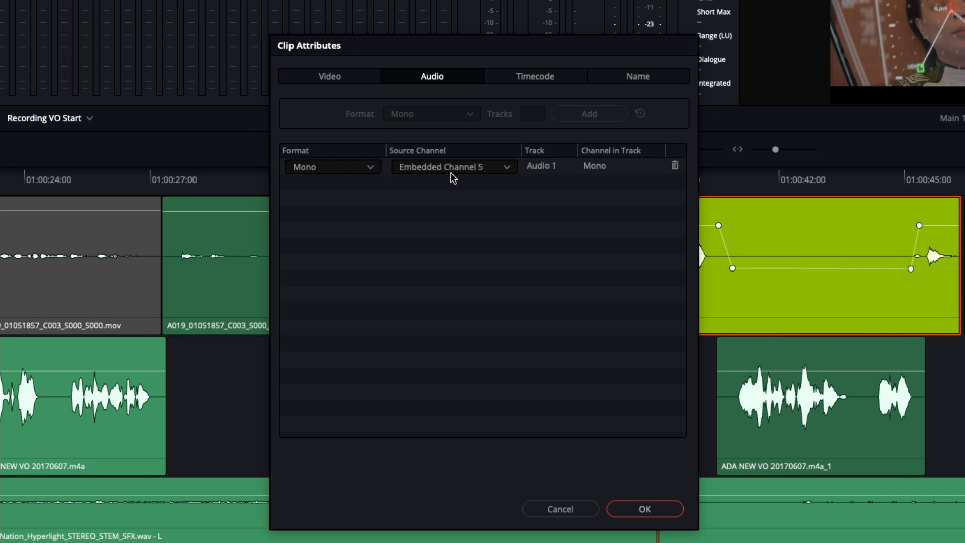
Step: Review the source channel options in the Clip Attributes of the selected C4_02 clip, then close the dialog
click(508, 168)
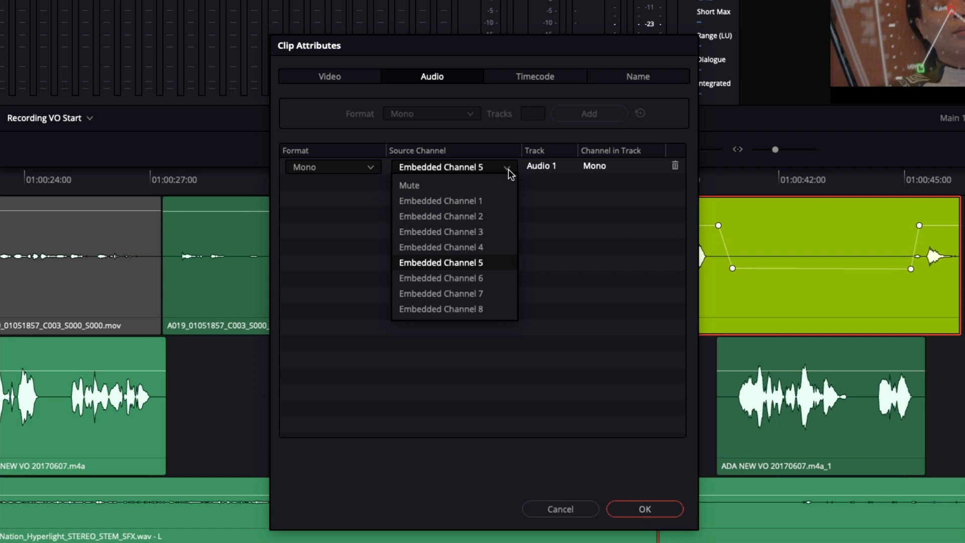
click(656, 442)
click(577, 513)
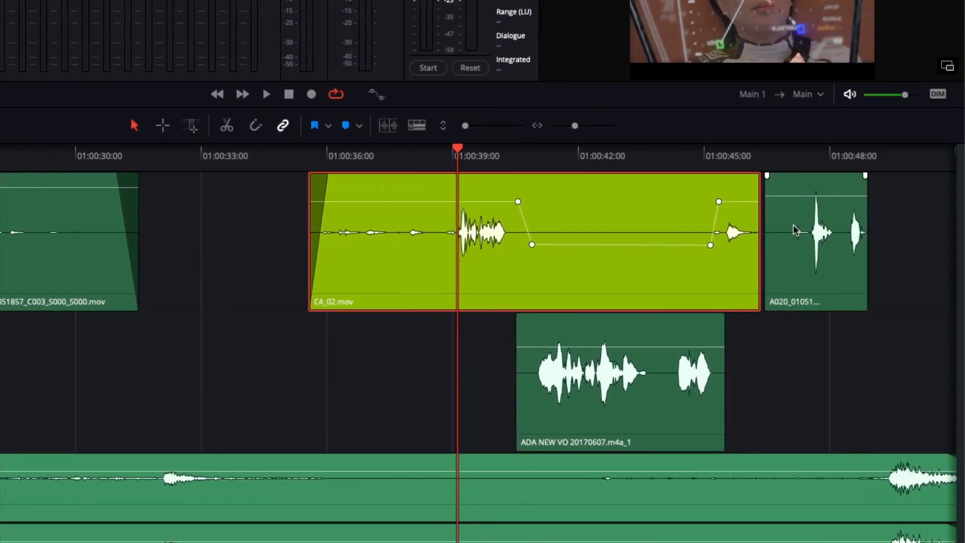
Step: Open Clip Attributes for the A020 clip and review its source channel options
right_click(792, 213)
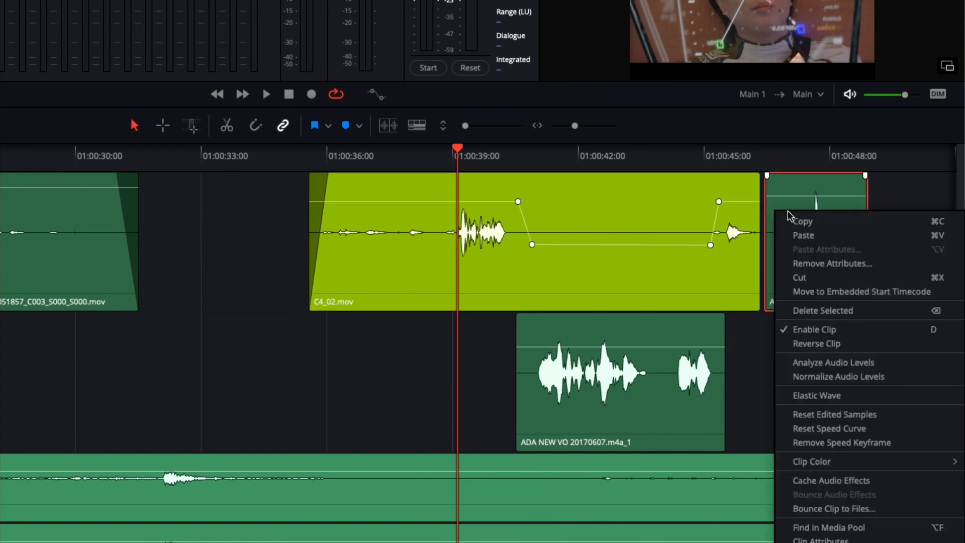
click(809, 538)
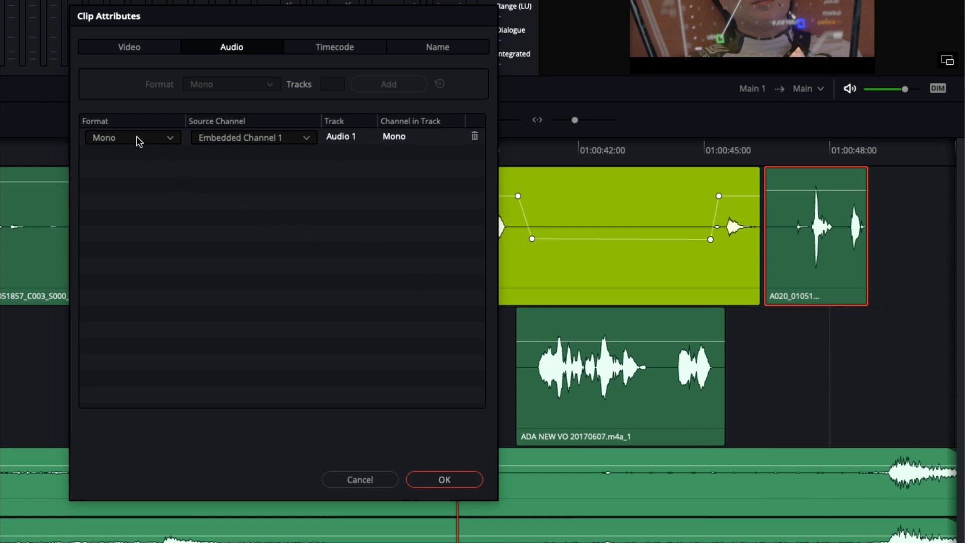
click(303, 138)
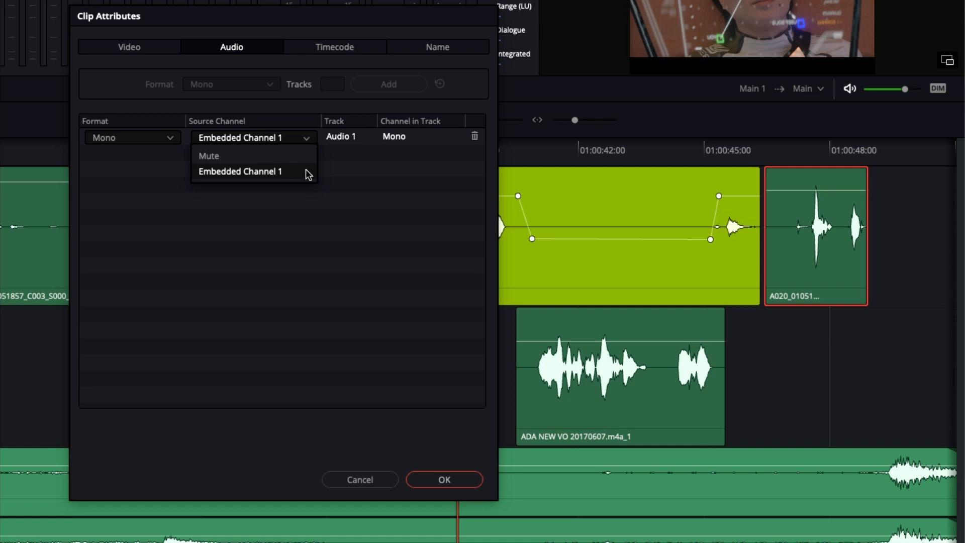
click(339, 176)
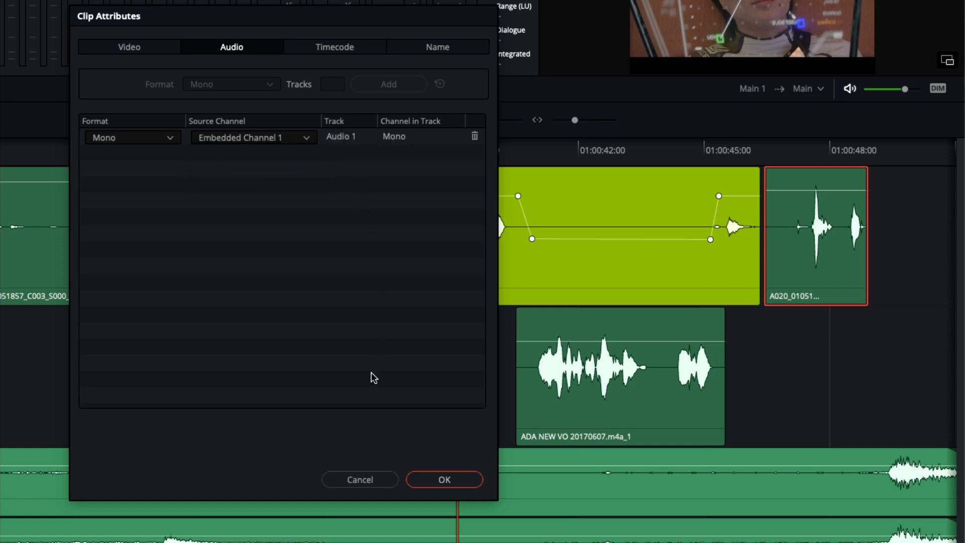
click(419, 482)
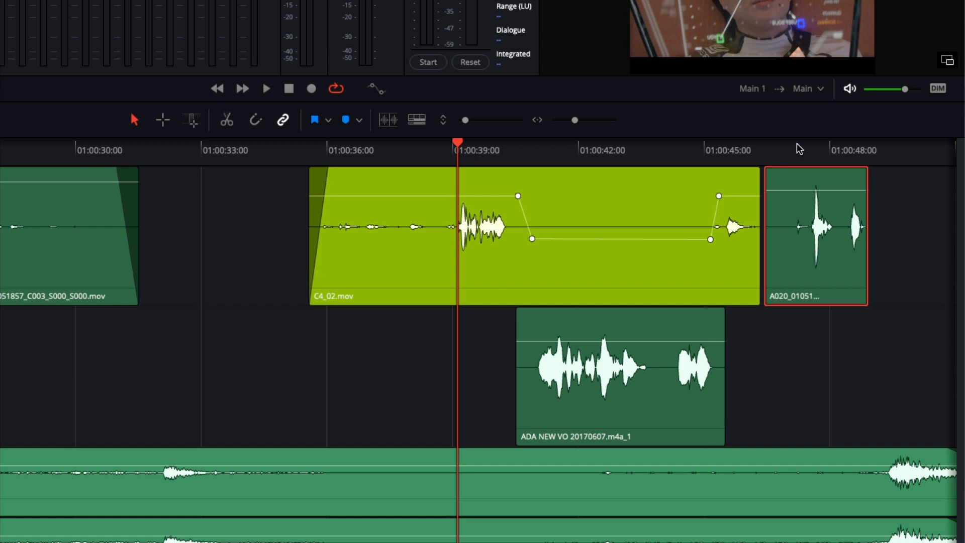
Step: Reopen Clip Attributes for the C4_02 clip and review its embedded source channel list
click(472, 243)
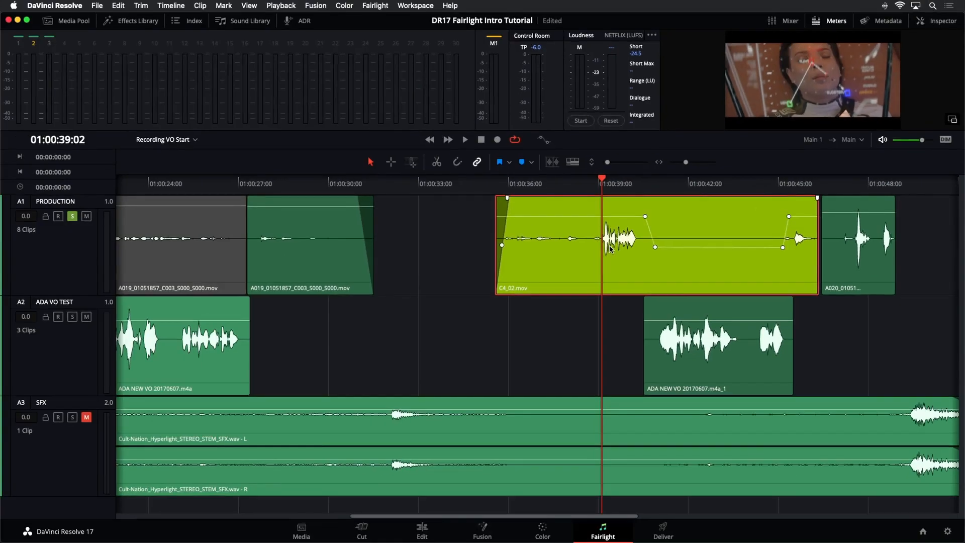
right_click(631, 233)
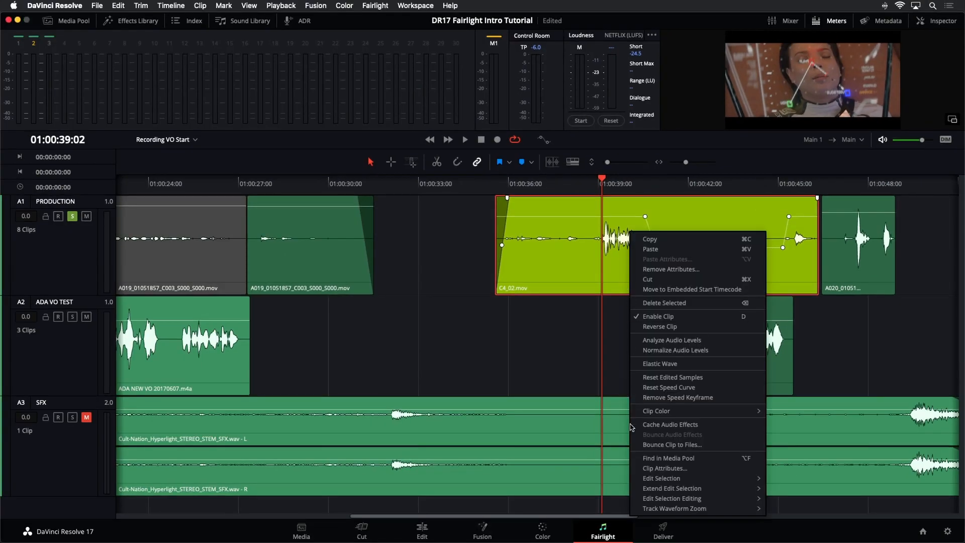
click(637, 467)
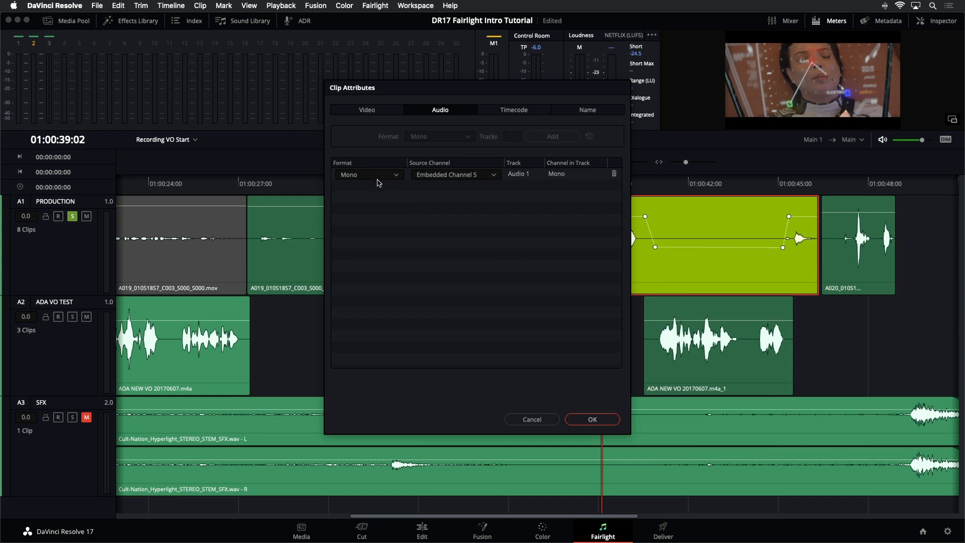
click(495, 176)
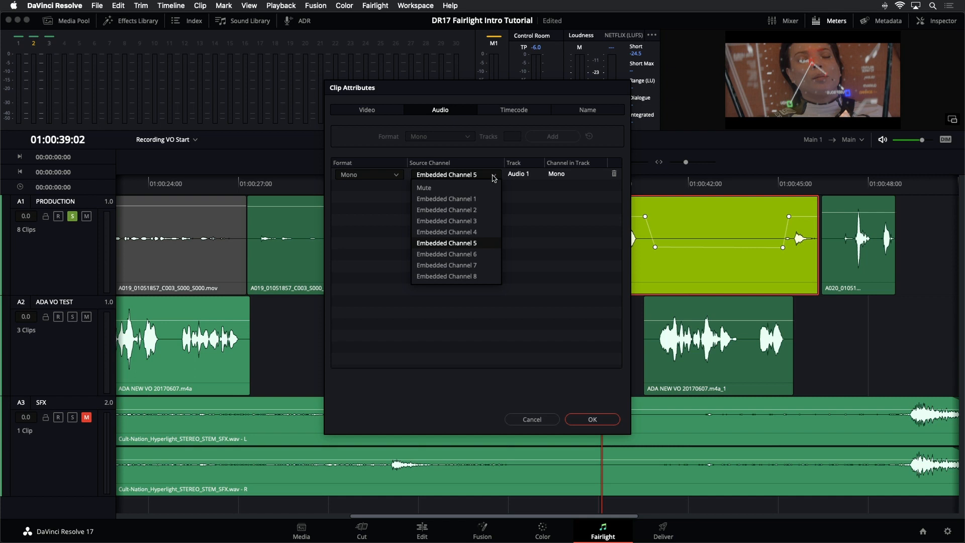
click(537, 421)
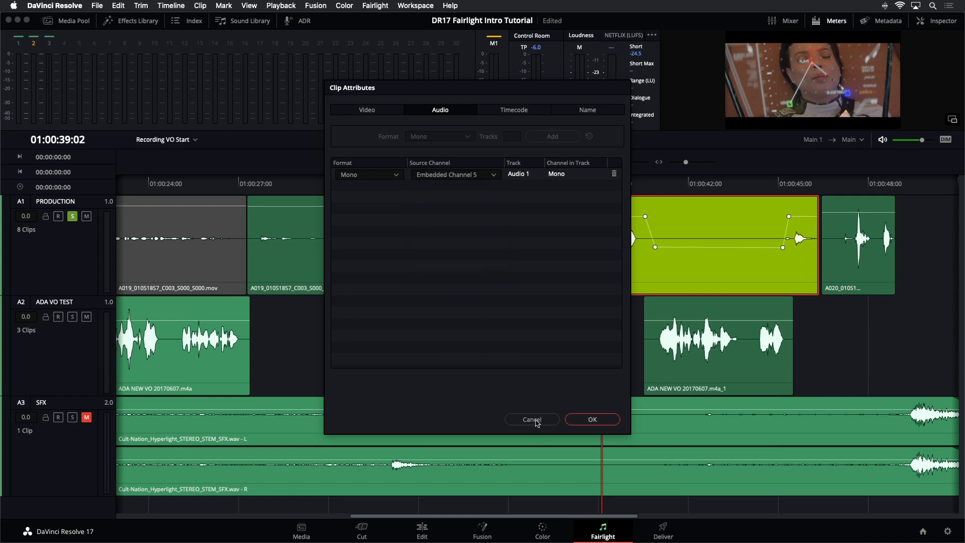
click(592, 420)
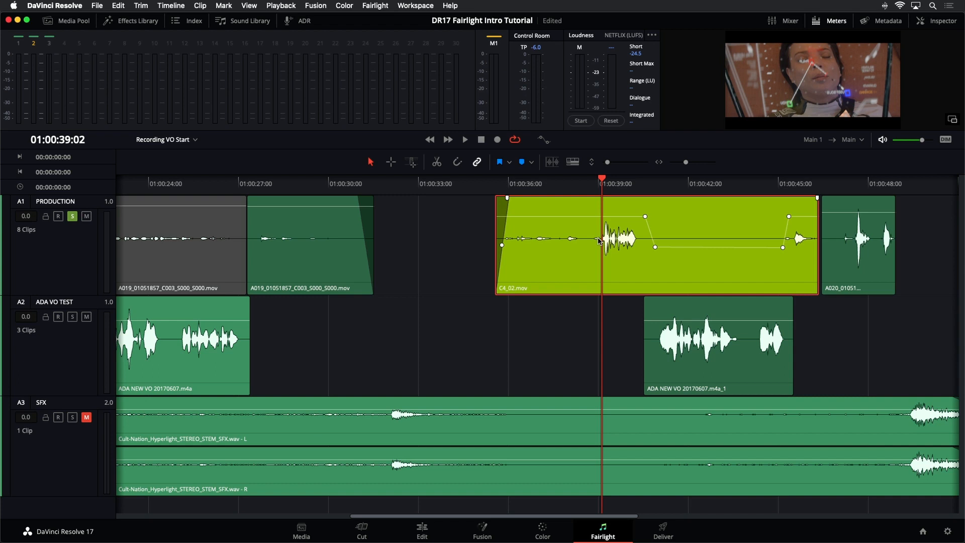
Step: Locate the C4_02 clip in the media pool and create a new timeline from it
right_click(587, 229)
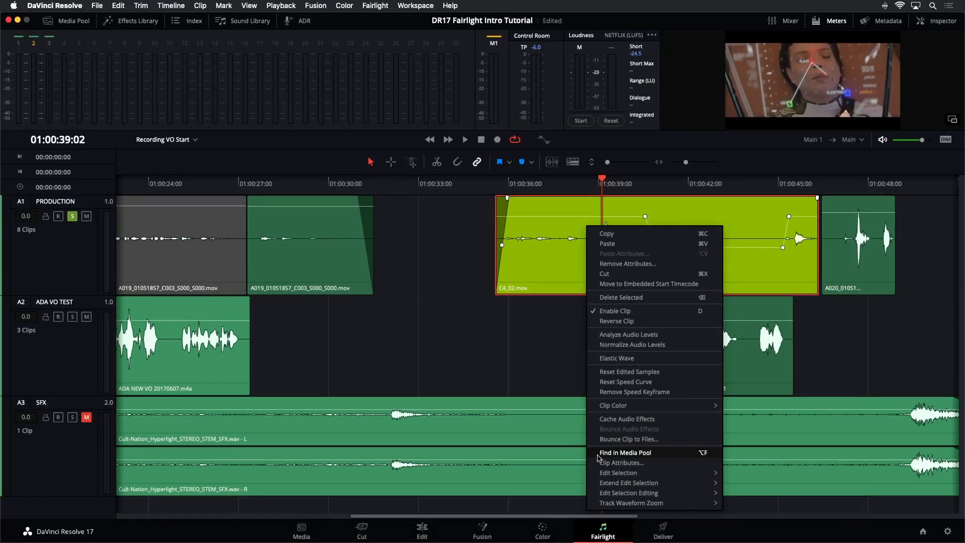
click(599, 454)
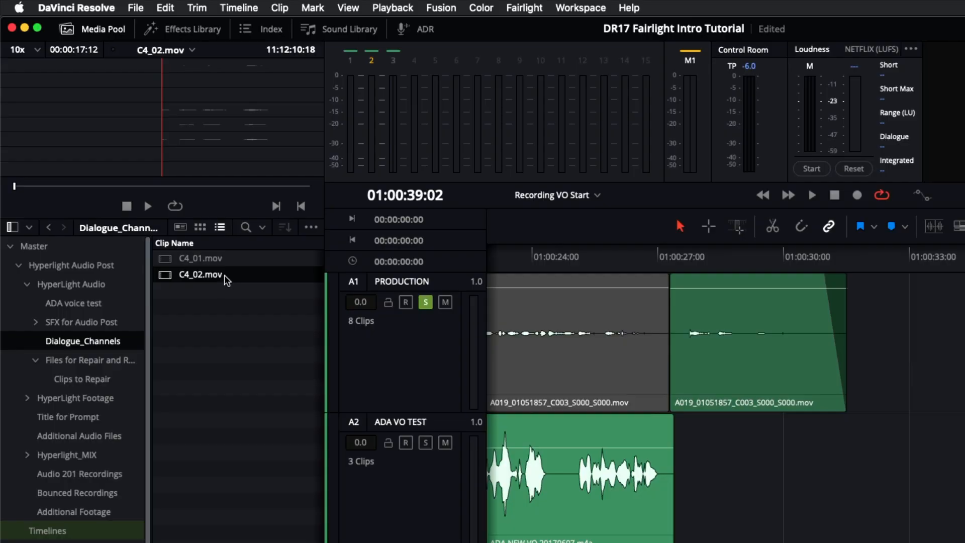
right_click(168, 279)
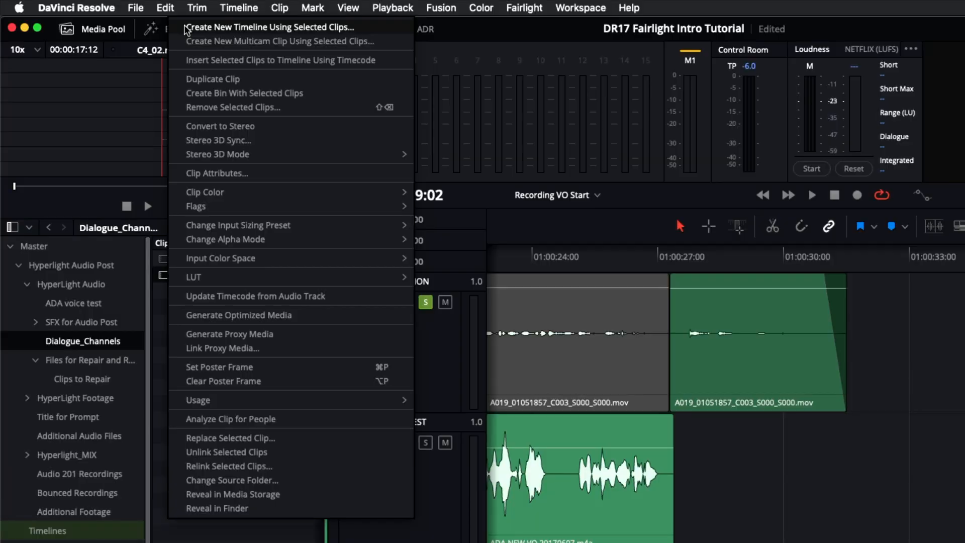
click(199, 29)
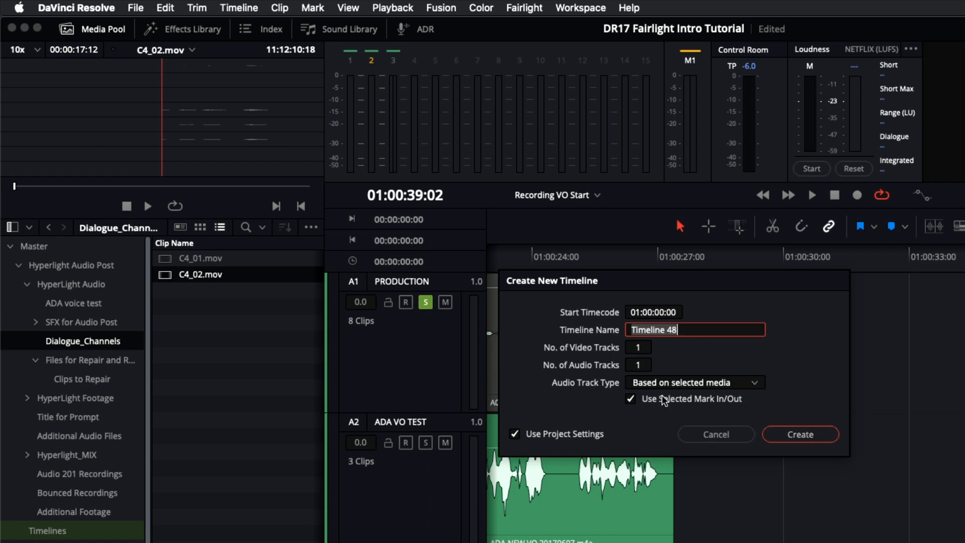
click(800, 433)
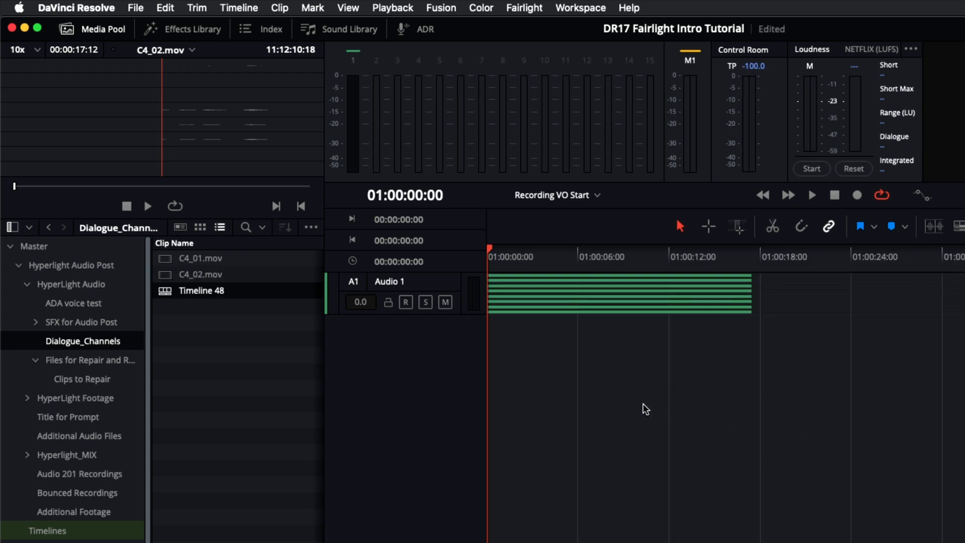
Step: Enlarge the Audio 1 track to show all channel lanes, zoom to fit, and hide the meters and media pool
drag(463, 314, 474, 443)
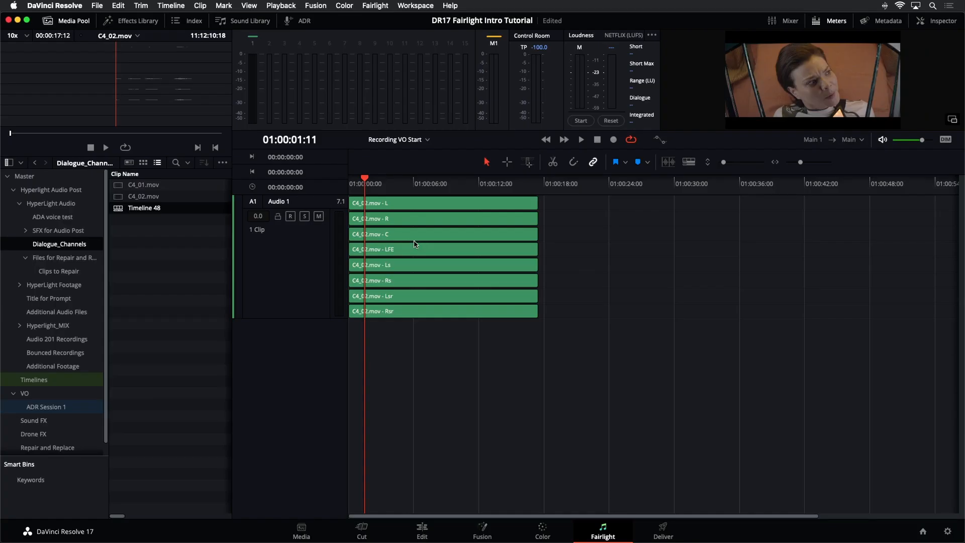
key(shift+z)
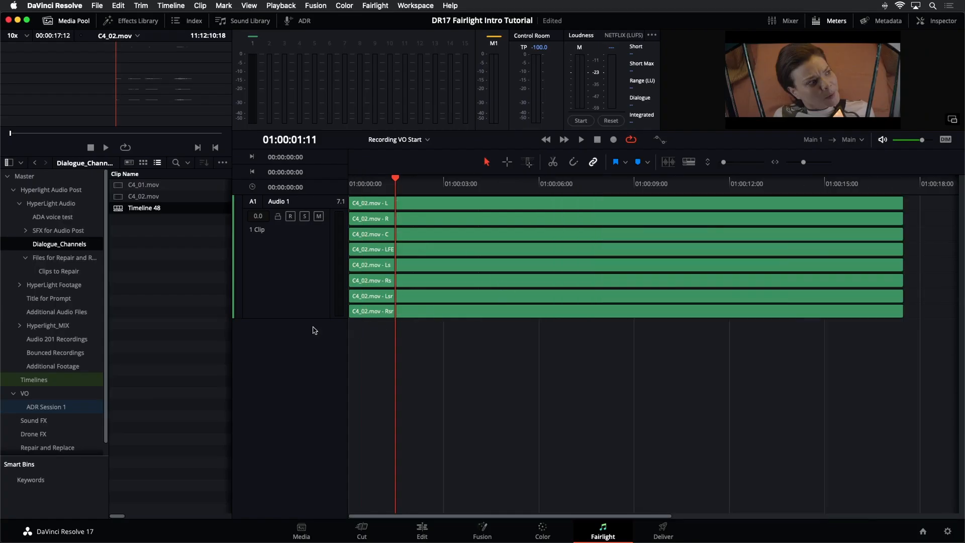
drag(314, 318, 310, 499)
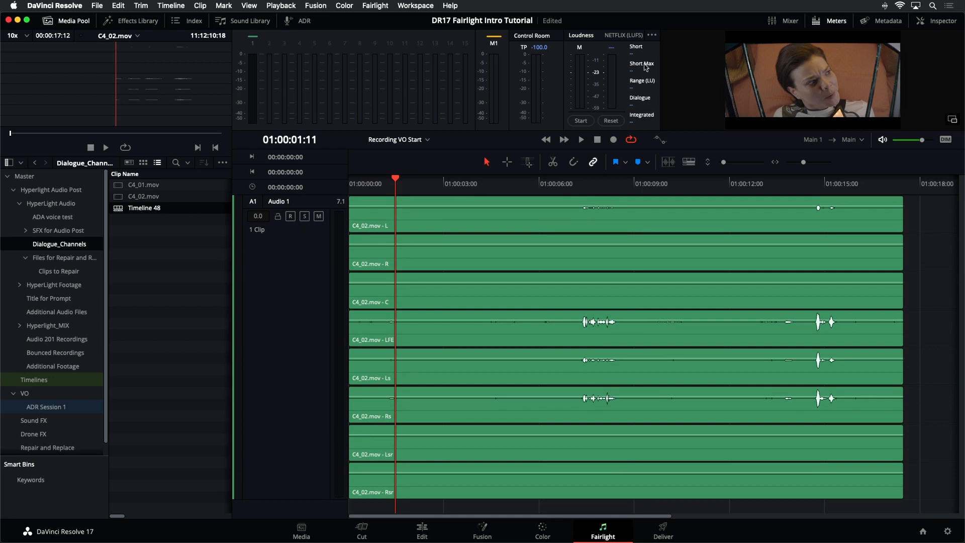
click(831, 20)
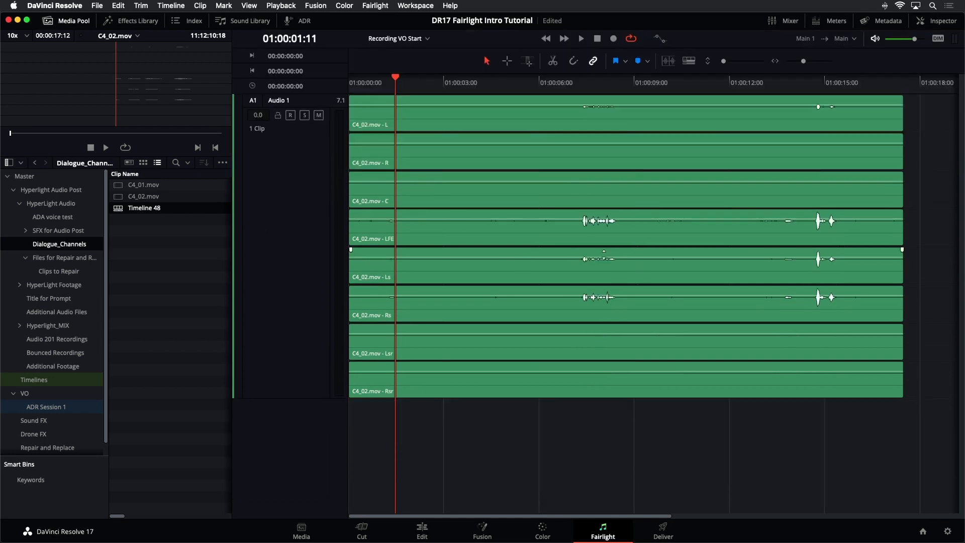
click(69, 22)
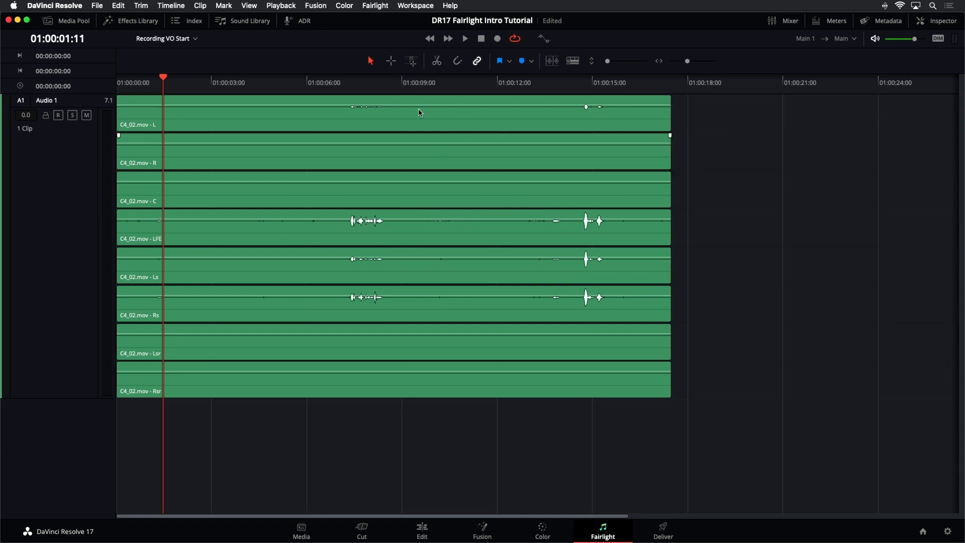
Step: Try adjusting the clip volume lines on the channel lanes of the multichannel clip
drag(411, 102, 402, 120)
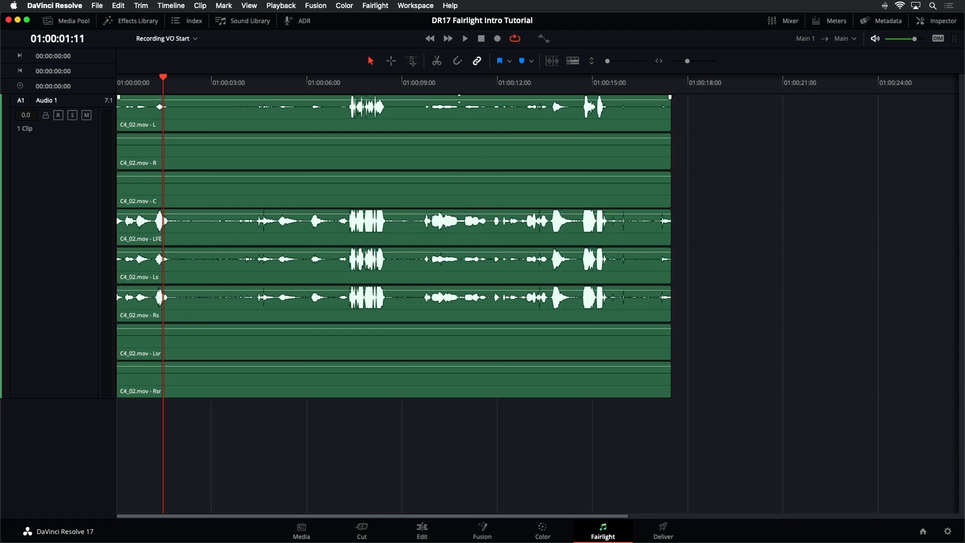
drag(460, 99, 460, 103)
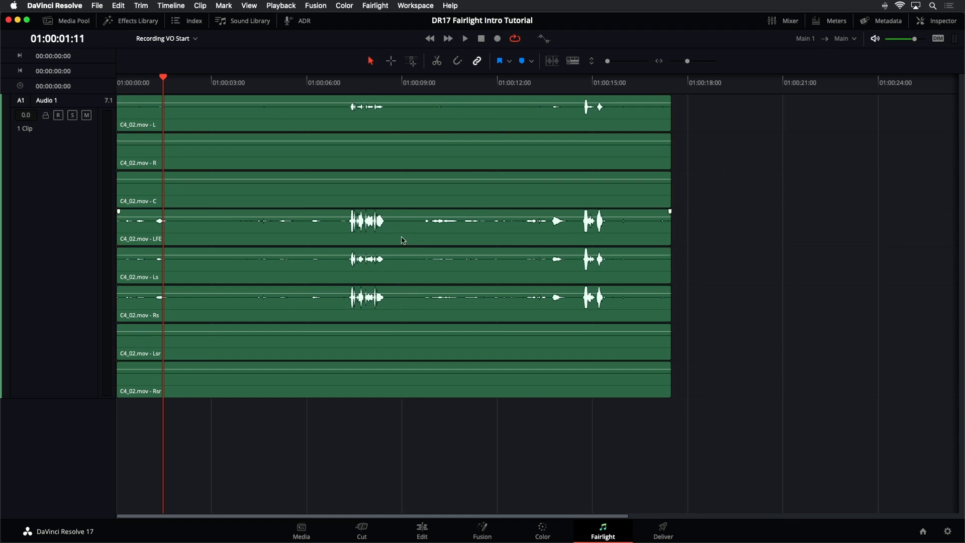
click(370, 132)
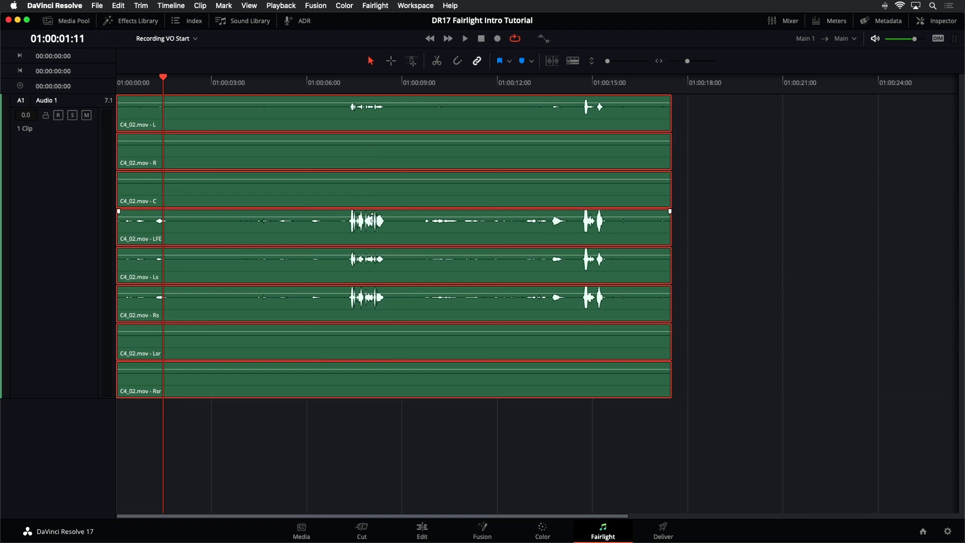
drag(350, 179, 355, 180)
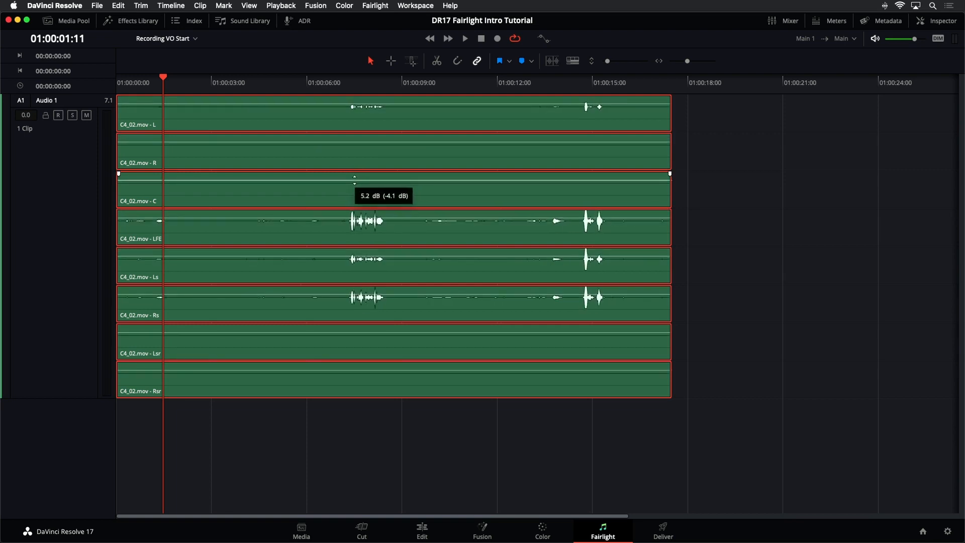
click(74, 210)
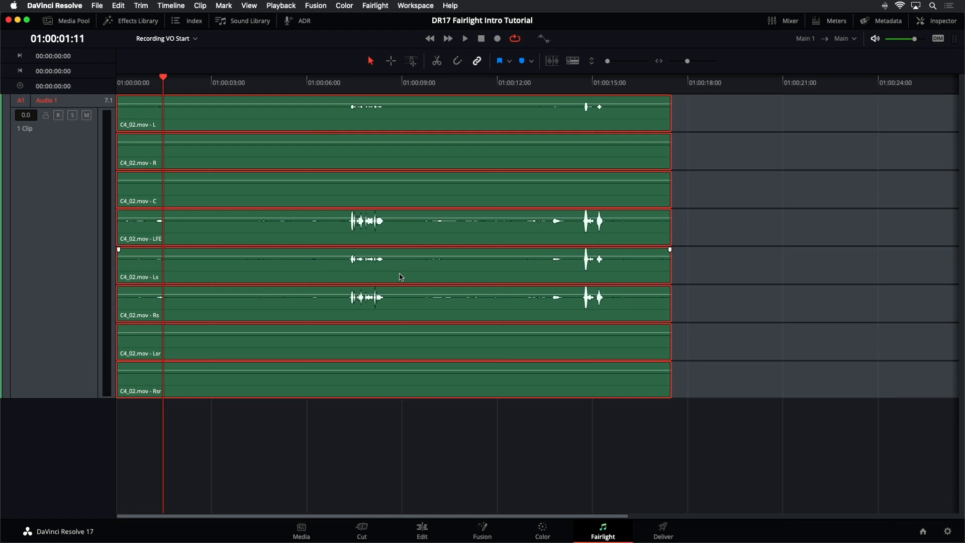
click(58, 218)
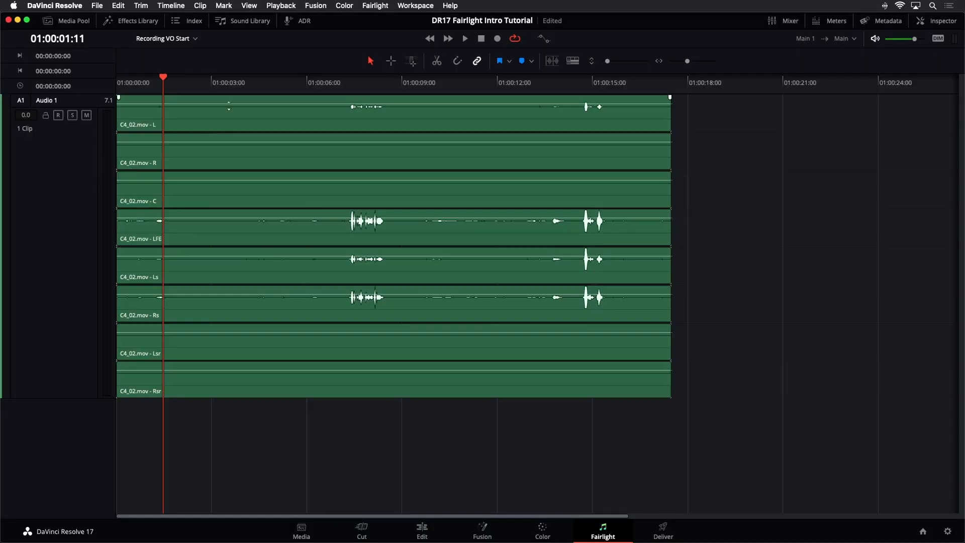
Step: Open the Mixer and convert the Audio 1 multichannel track to a linked group
click(773, 21)
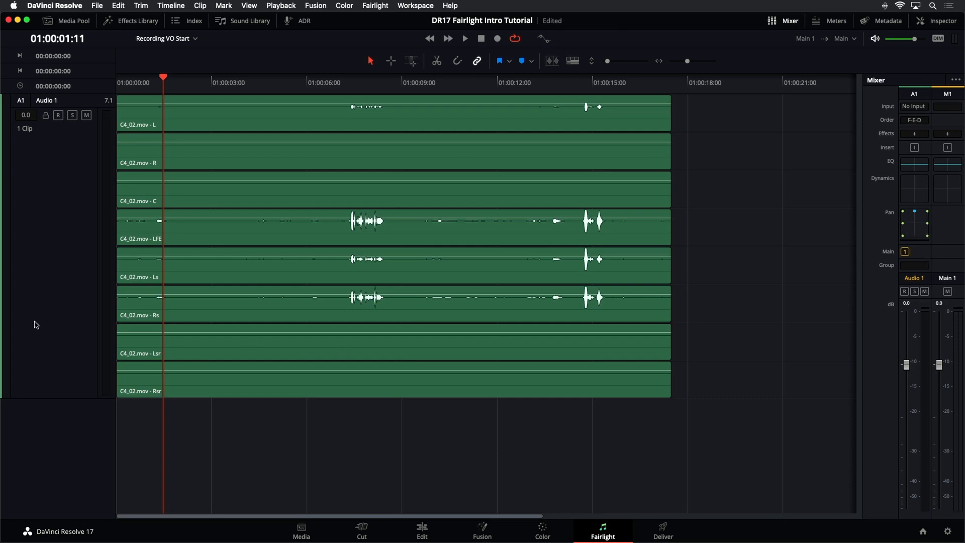
click(494, 342)
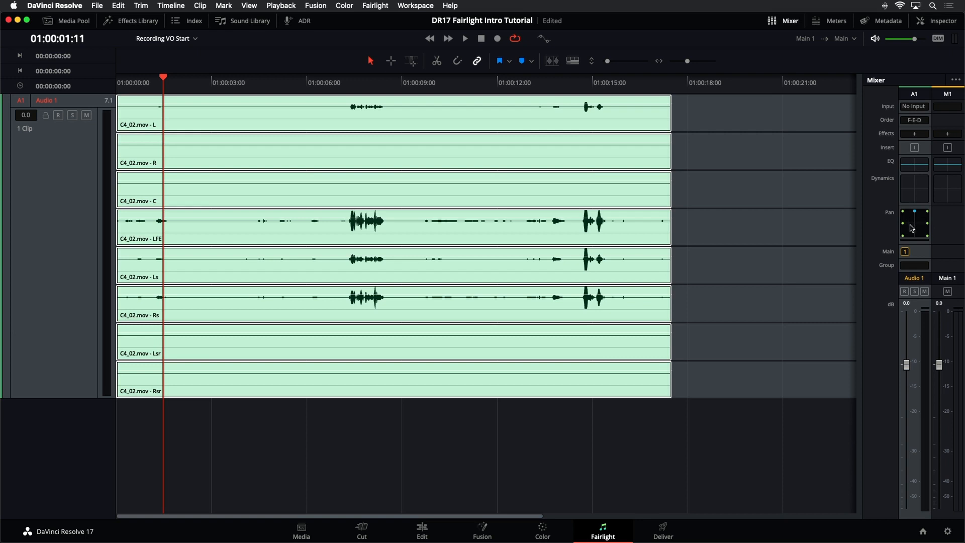
click(698, 138)
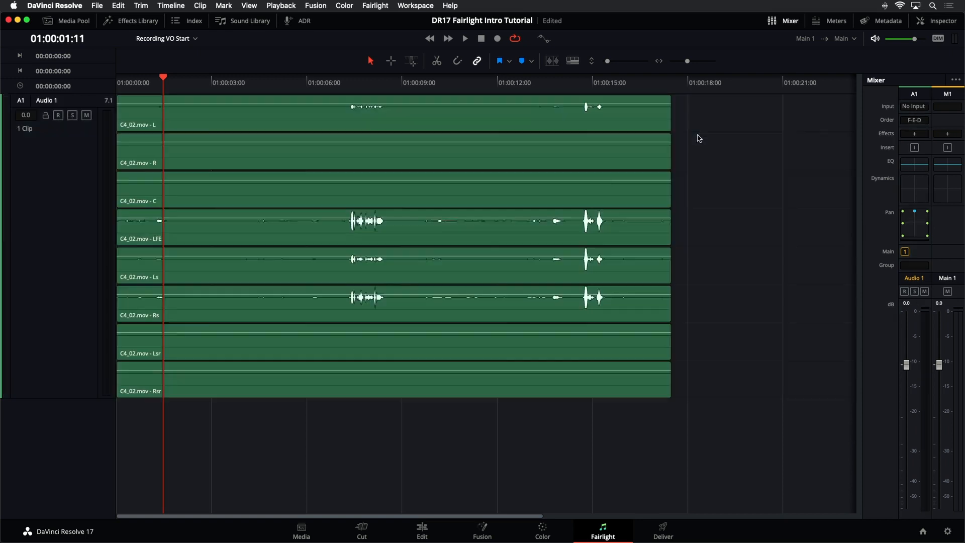
right_click(56, 169)
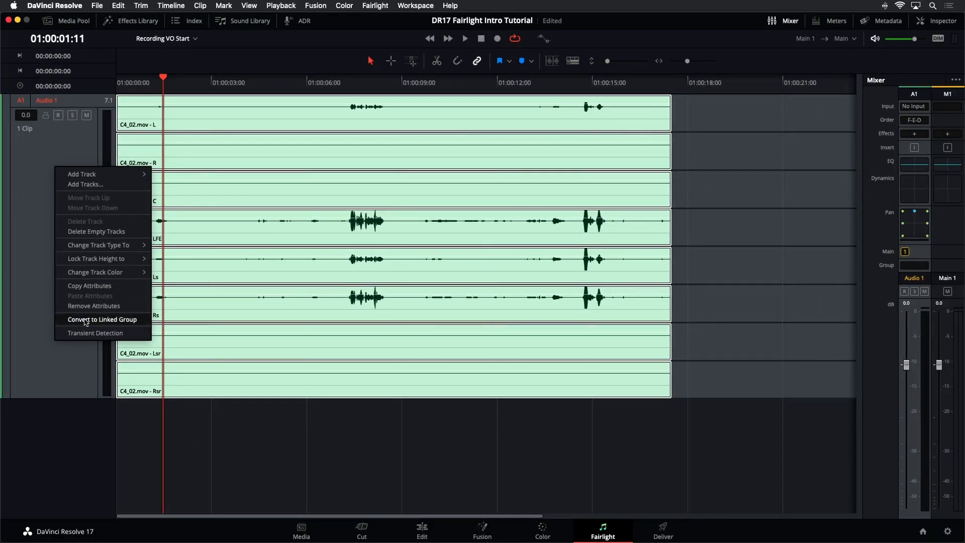
click(85, 322)
Step: Convert the Audio 1 multichannel track into a linked group of eight separate tracks, Audio 1 to Audio 8
drag(76, 399, 82, 144)
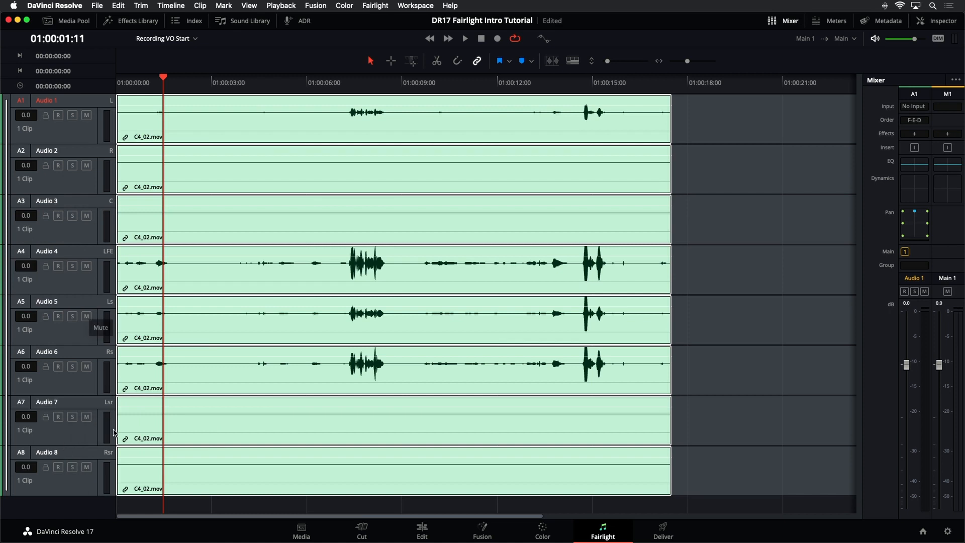
click(784, 245)
click(86, 238)
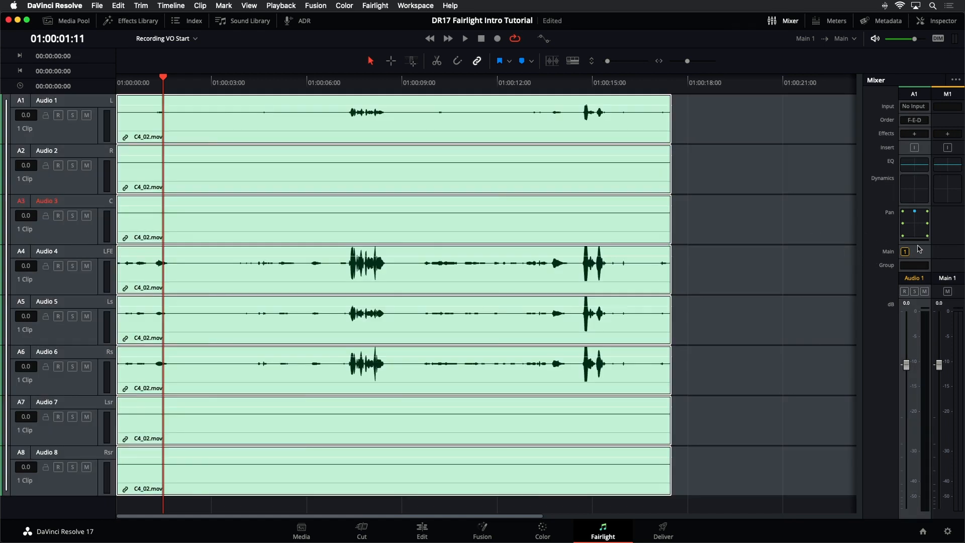
click(784, 157)
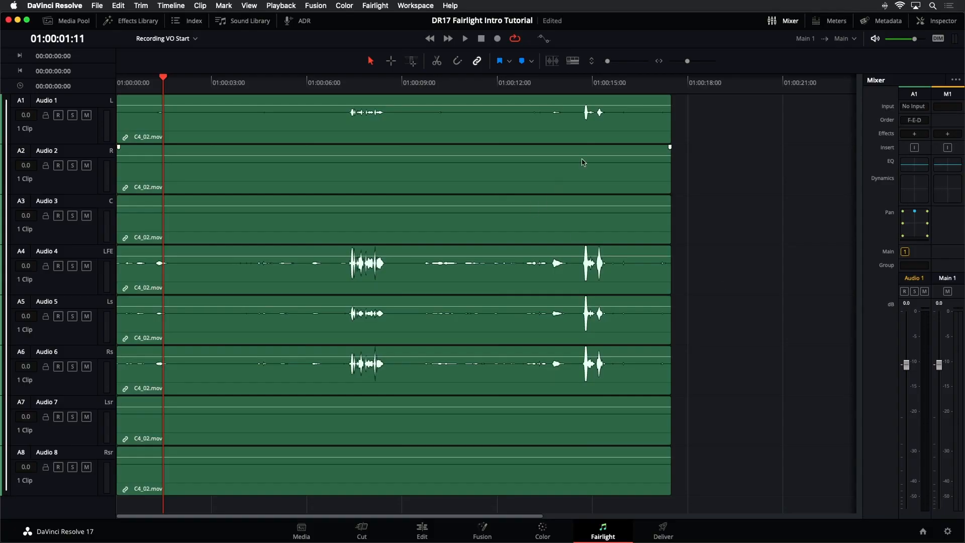
Step: Show the meters panel and select the linked C4_02 clips across all eight tracks
click(834, 22)
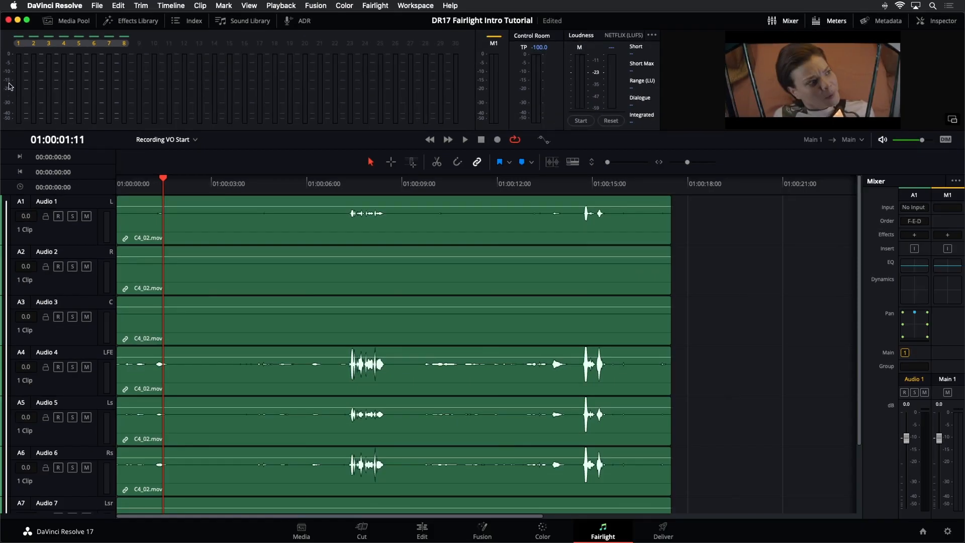
click(96, 242)
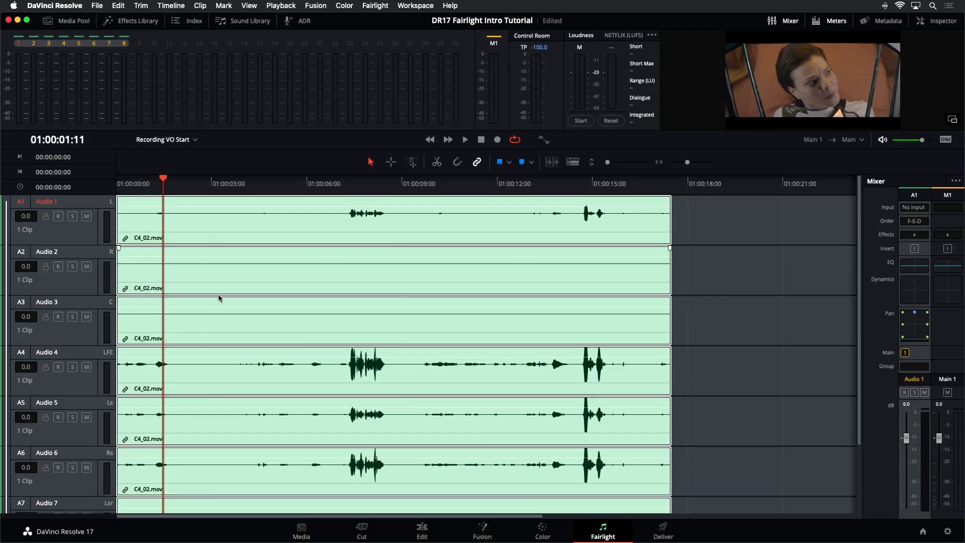
click(742, 223)
drag(379, 207, 379, 206)
drag(374, 354, 375, 354)
click(397, 233)
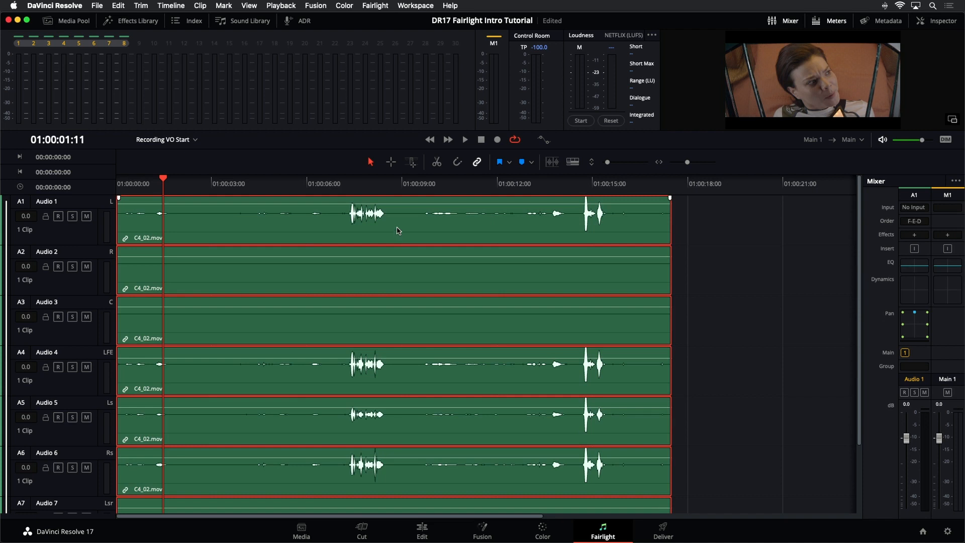
Step: Toggle solo and mute on the linked Audio 1 track to test the group, then clear them
click(87, 216)
click(86, 217)
click(72, 217)
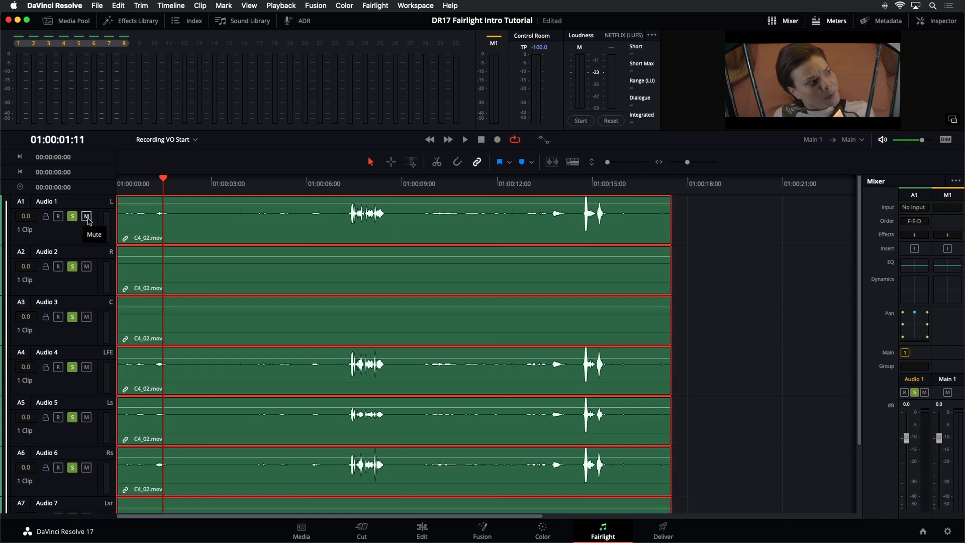
click(87, 217)
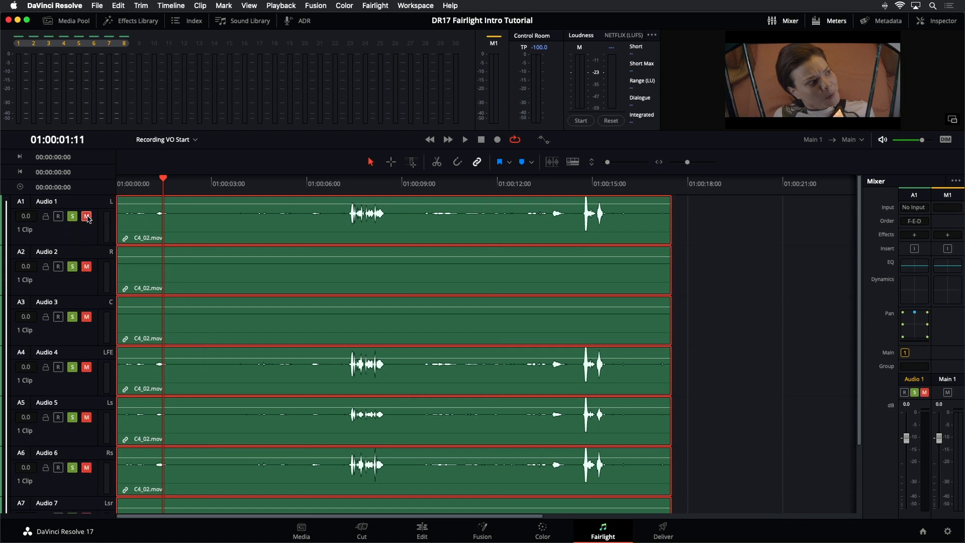
click(72, 217)
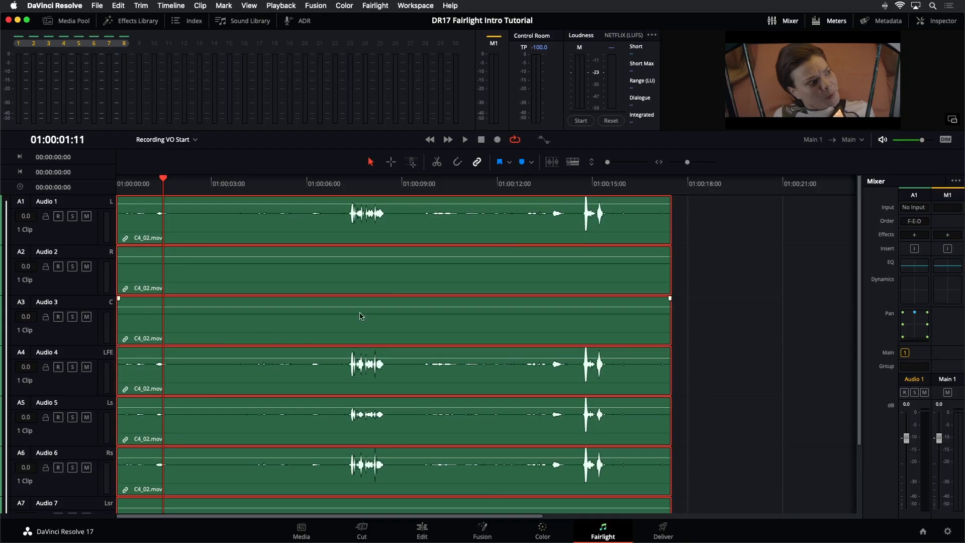
click(766, 276)
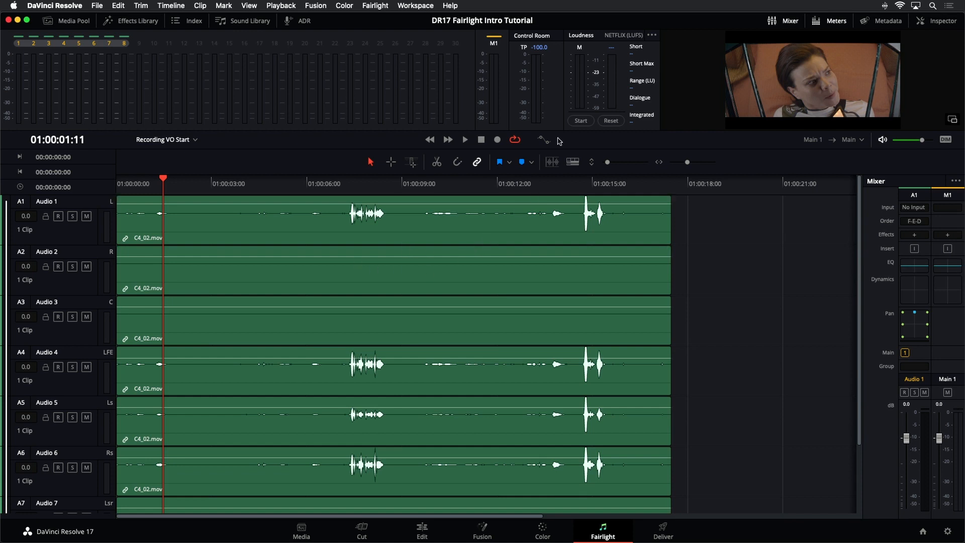
Step: Open the Link Group window and unlink Audio 1 through Audio 8 into independent tracks
click(376, 5)
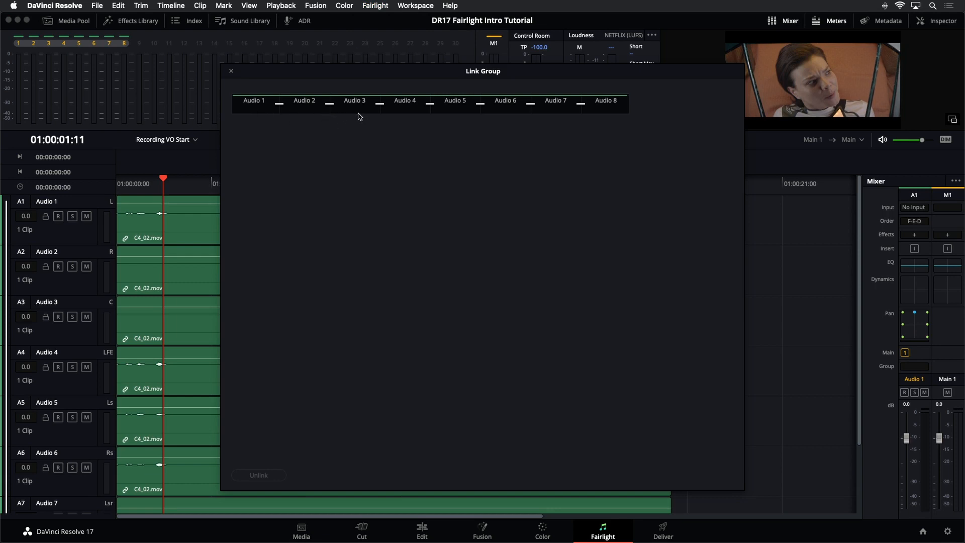
click(563, 114)
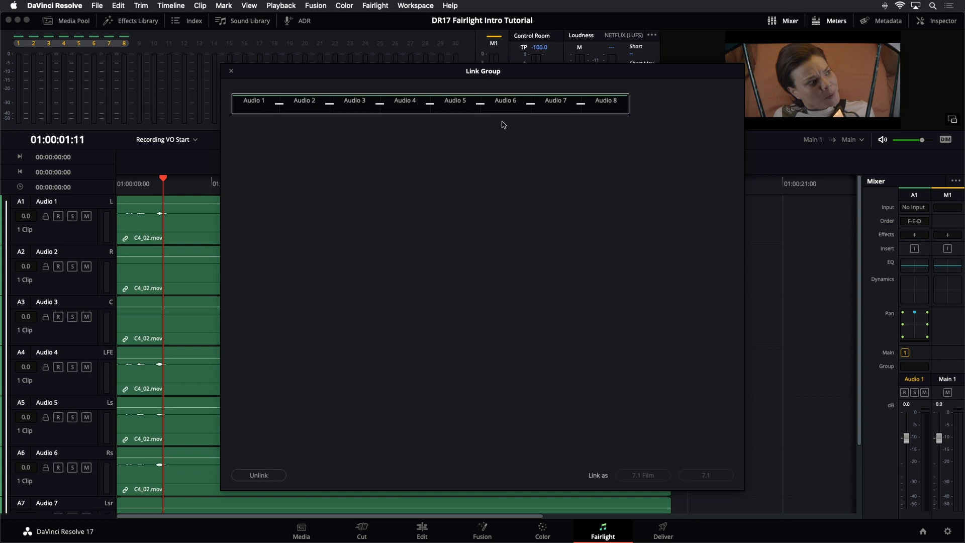
click(267, 475)
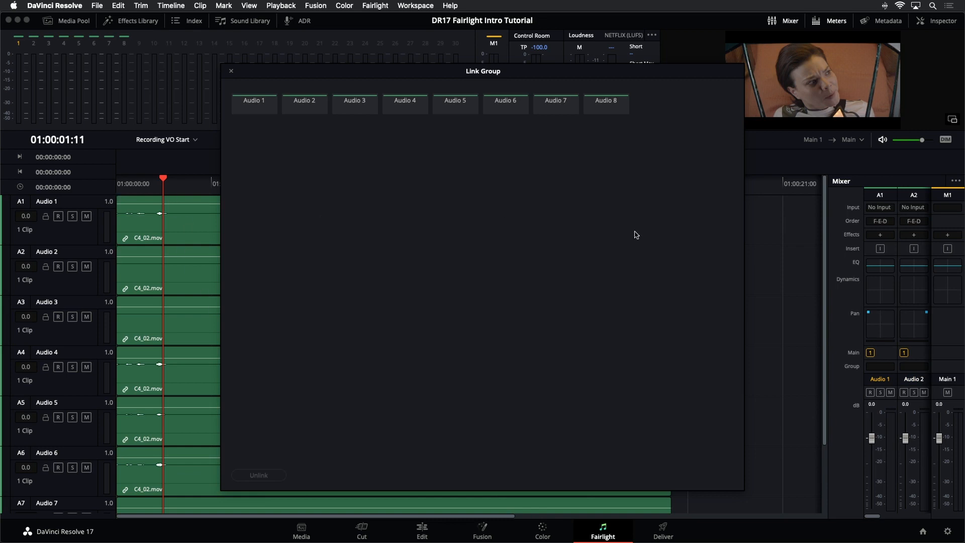
click(830, 275)
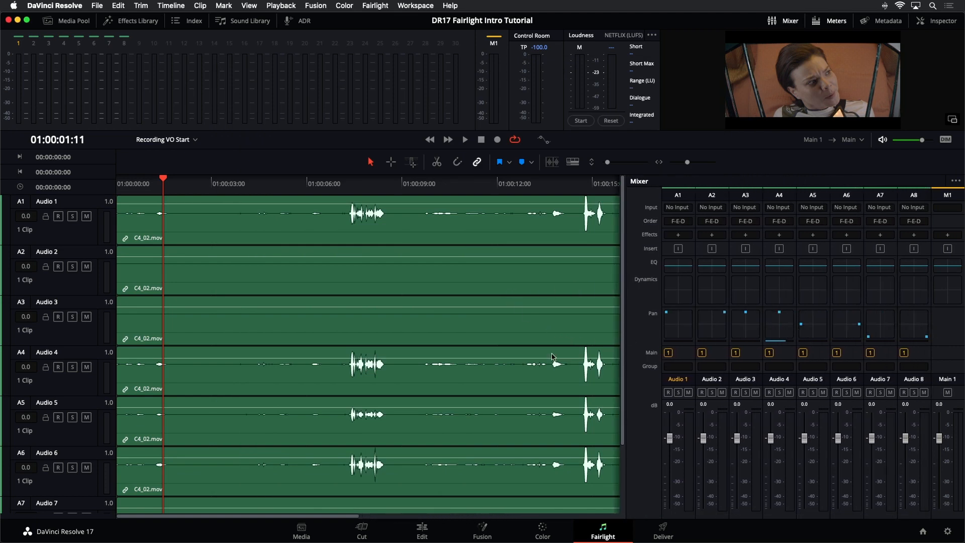
Step: Select all eight tracks and remove their Pan attributes
click(82, 245)
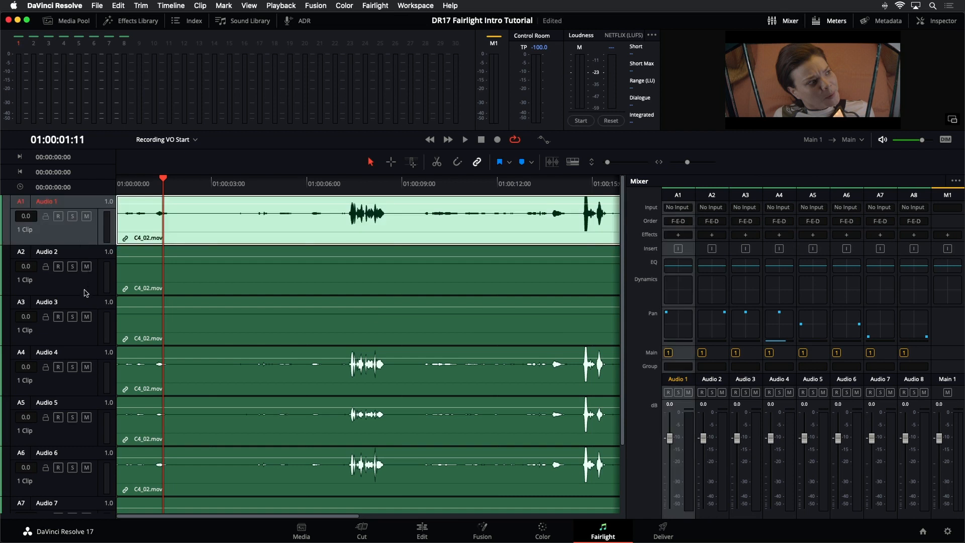
click(86, 290)
click(692, 358)
drag(606, 165, 605, 165)
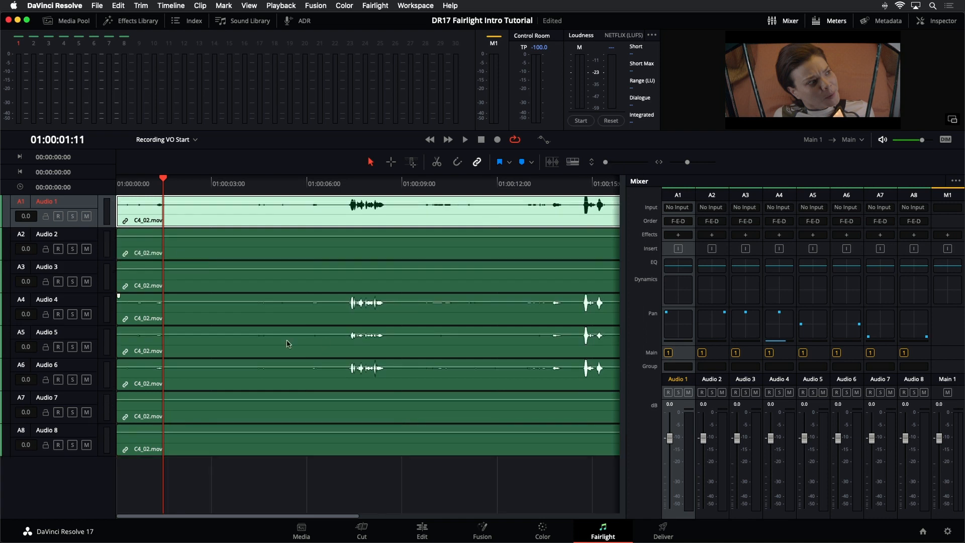
drag(94, 201, 87, 449)
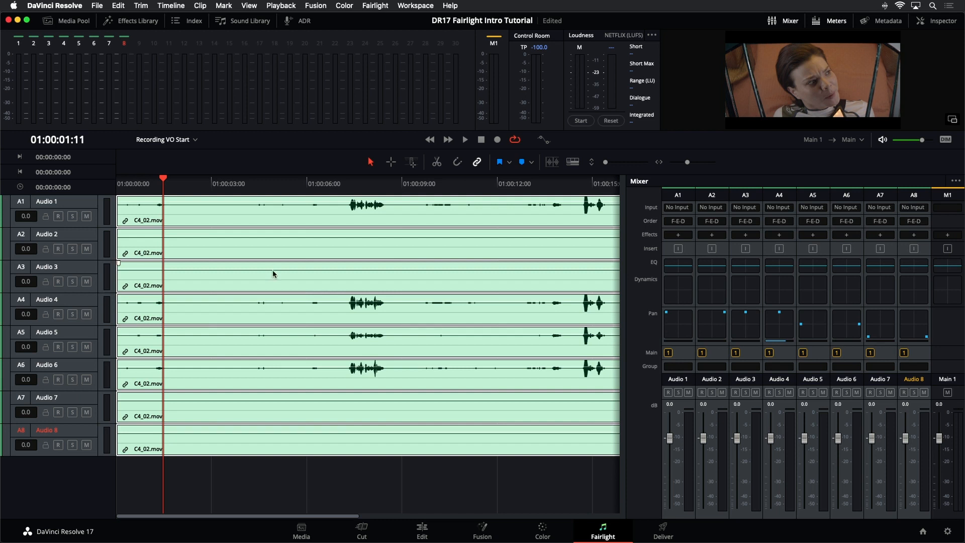
click(212, 493)
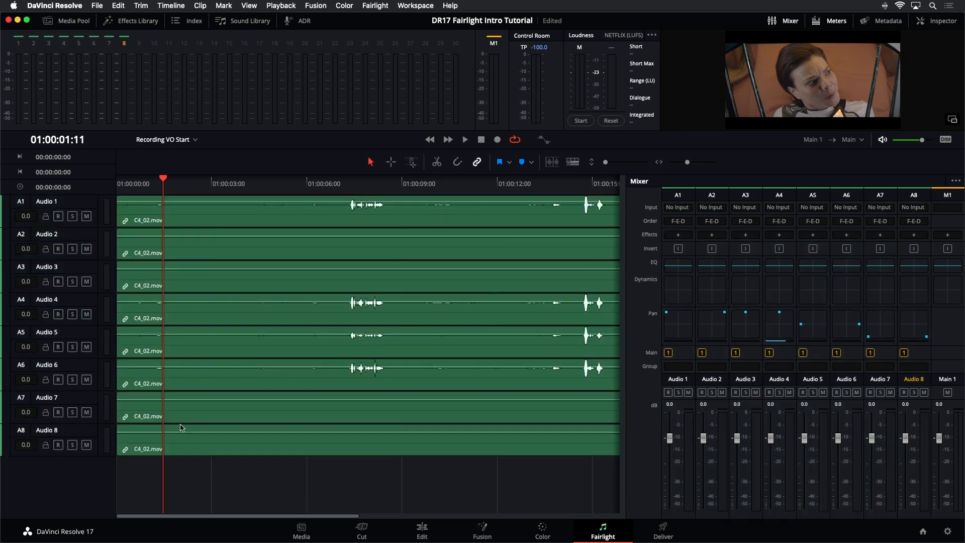
drag(88, 202, 82, 446)
right_click(84, 202)
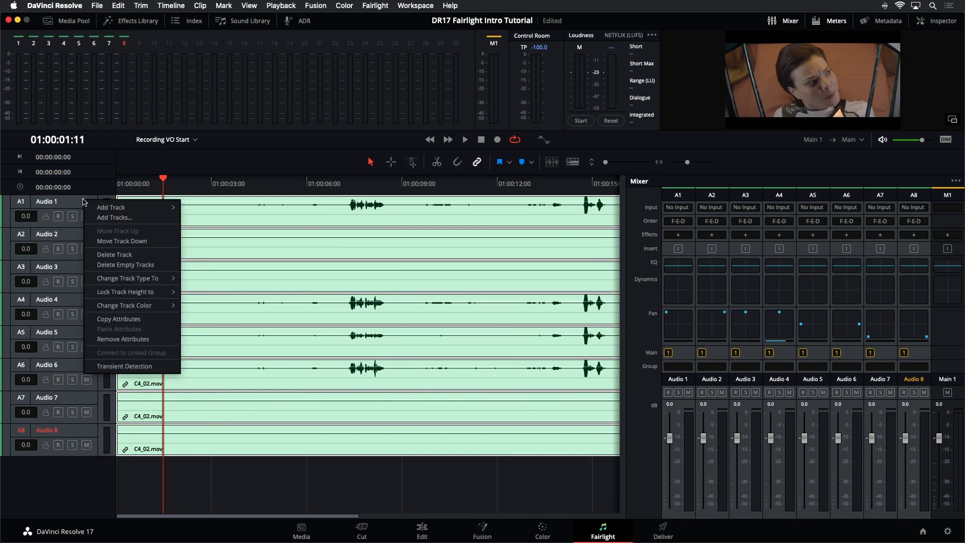
click(93, 341)
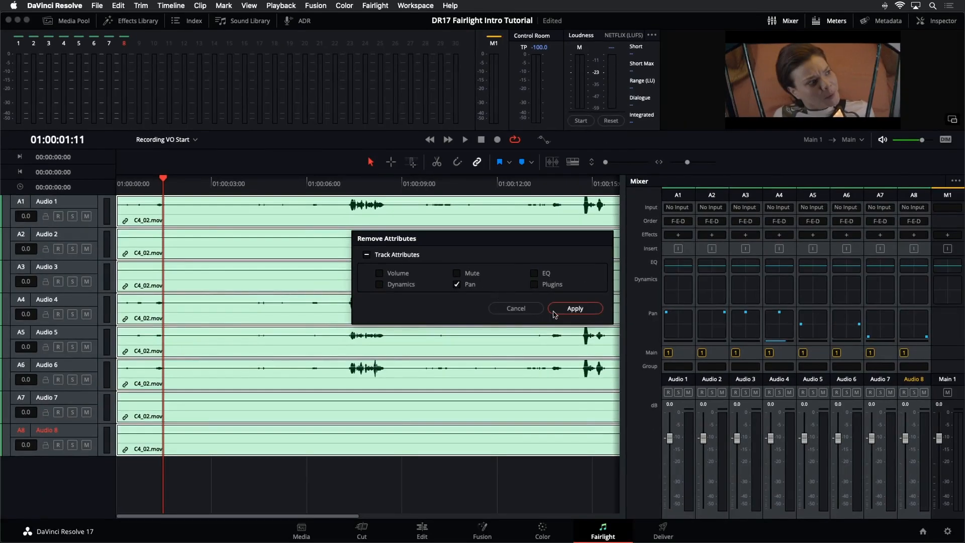
click(561, 312)
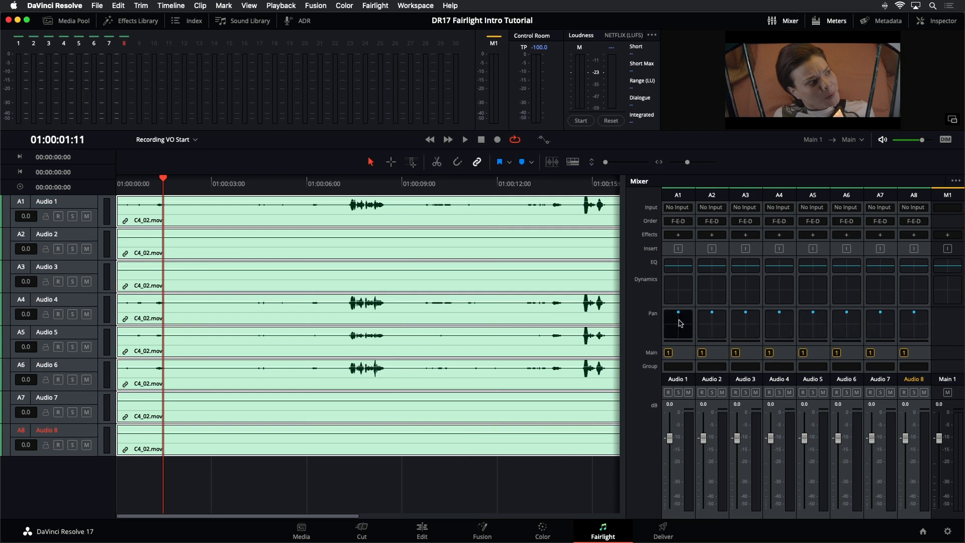
Step: Play back the timeline with Audio 1 soloed from about the 6-second mark
click(345, 270)
key(space)
key(space)
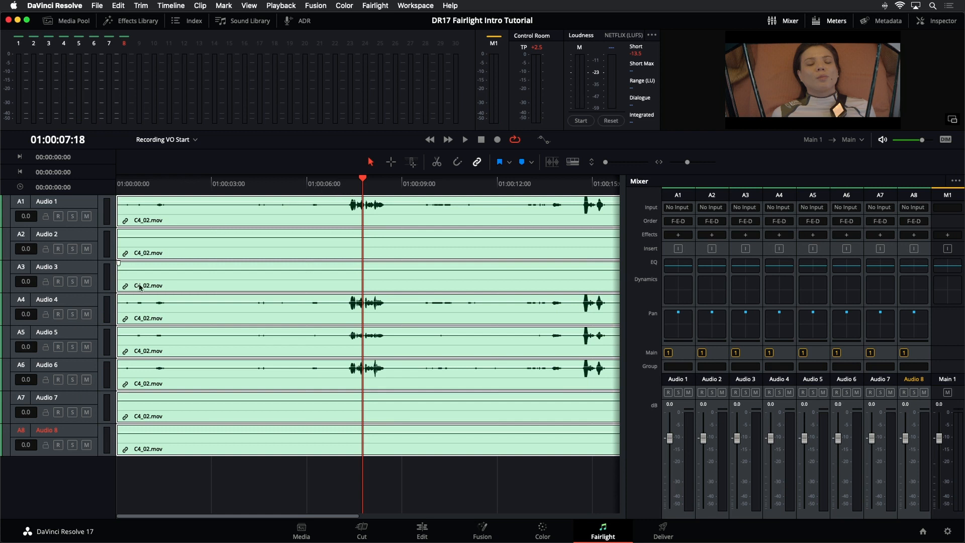
click(73, 216)
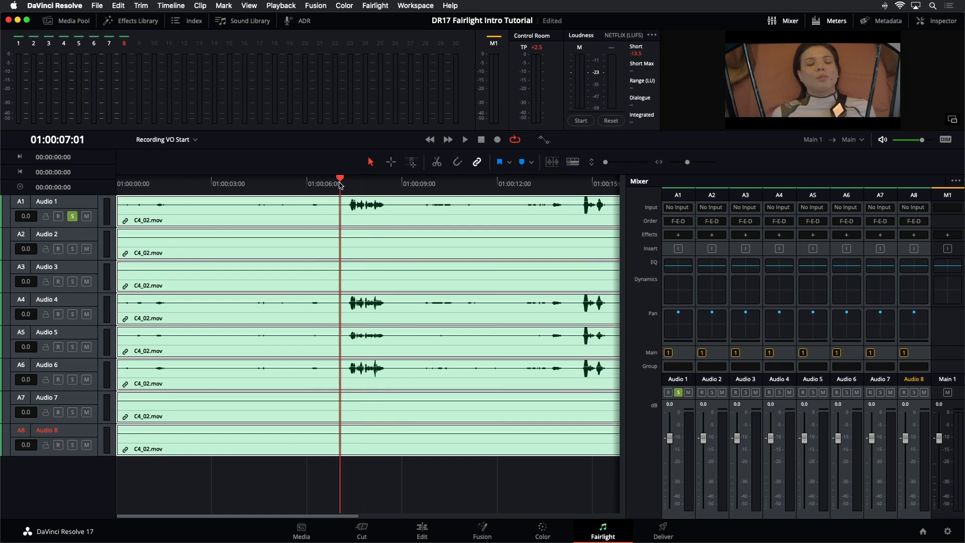
click(341, 184)
key(space)
Step: Solo Audio 4 instead of Audio 1 and play it back to audition that channel
key(space)
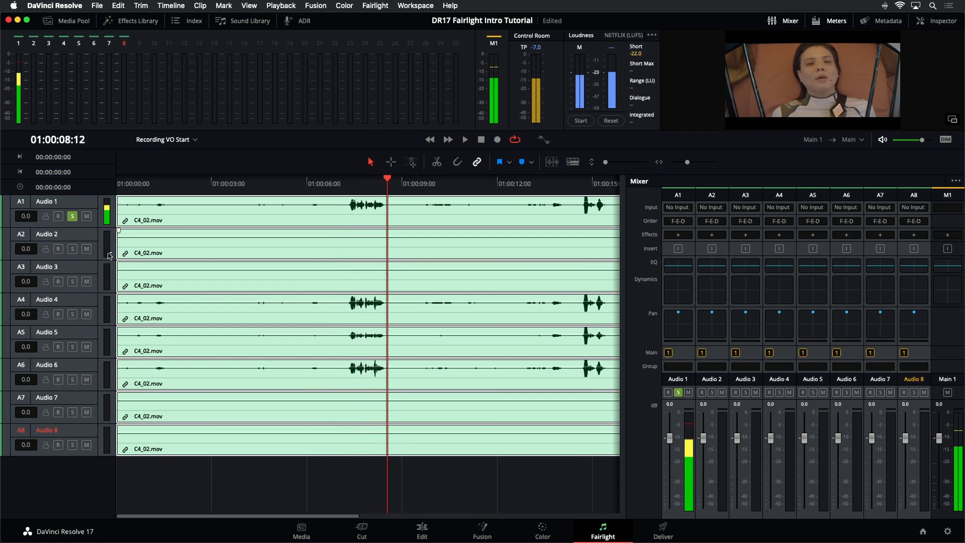
click(73, 315)
click(73, 216)
key(space)
click(346, 184)
Step: Solo Audio 5, then Audio 6, playing back from about 7 seconds to audition each channel
key(space)
key(space)
click(72, 314)
click(73, 347)
click(329, 184)
key(space)
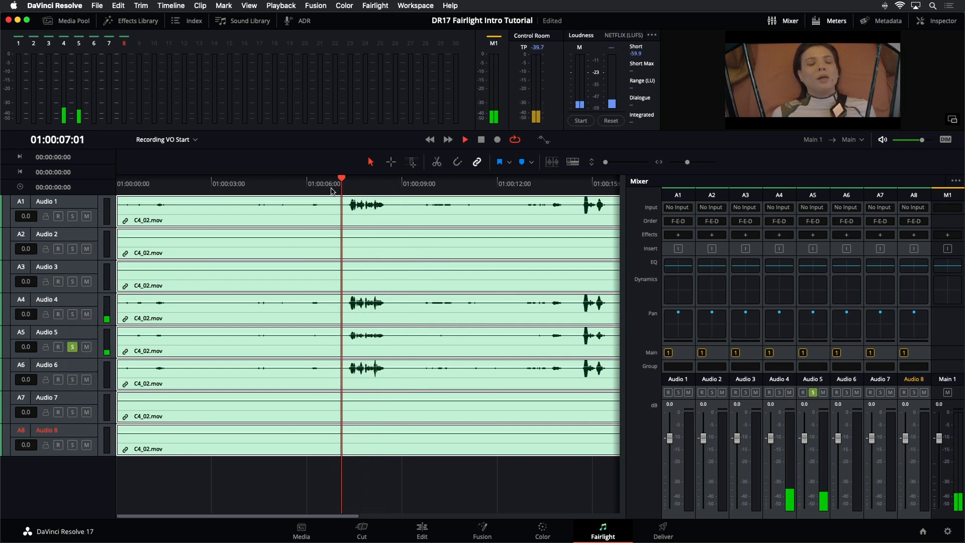
key(space)
click(73, 347)
click(72, 380)
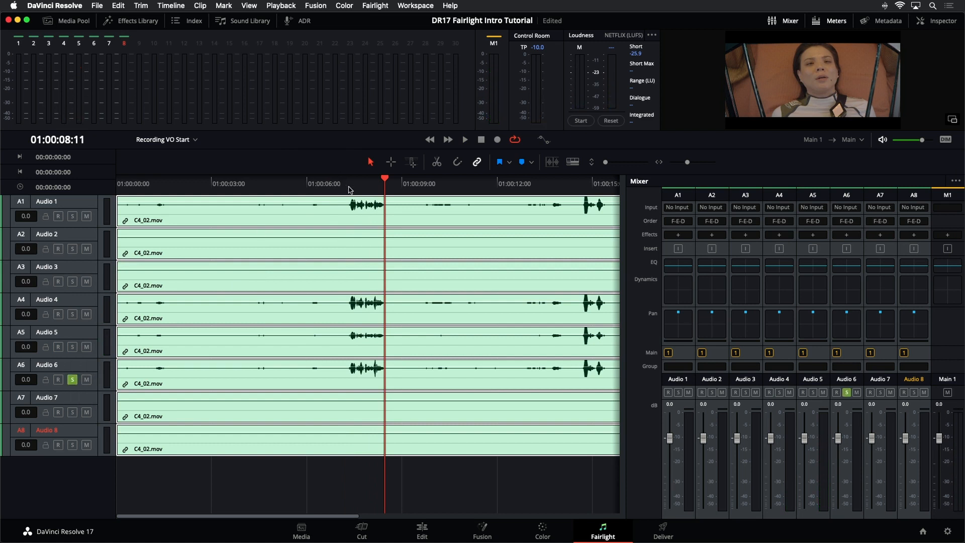
click(211, 486)
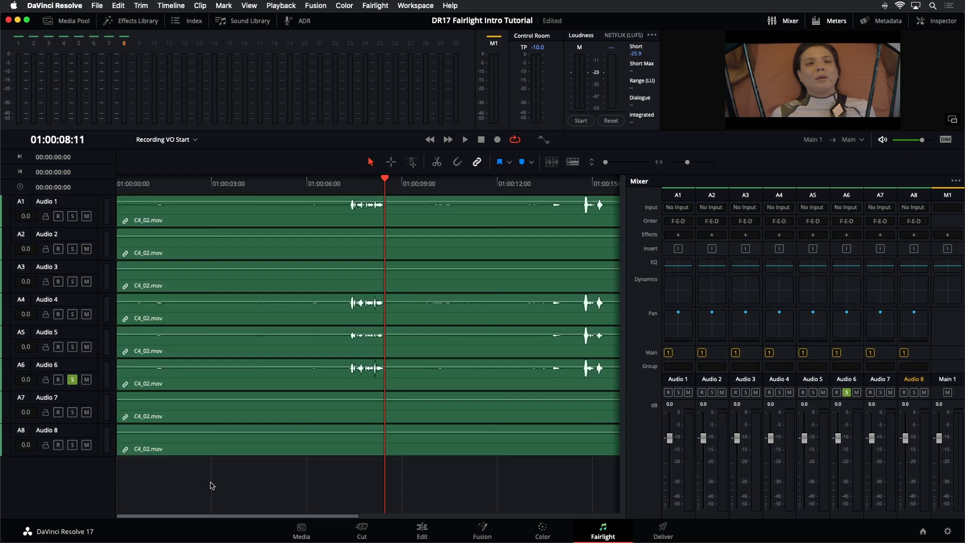
Step: Widen the timeline area against the mixer and clear the solo on Audio 6
drag(626, 269, 690, 283)
click(318, 254)
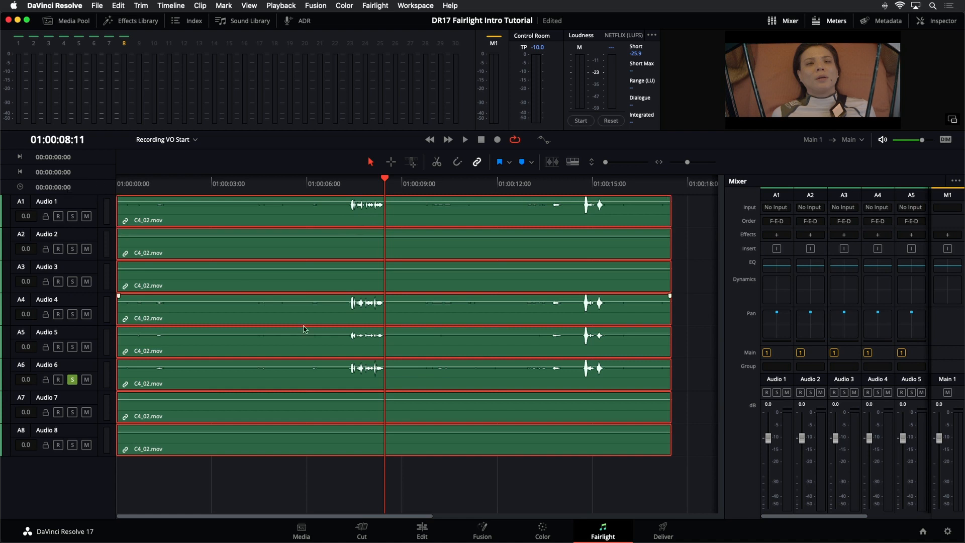
click(478, 467)
click(440, 353)
click(497, 465)
click(489, 445)
click(72, 379)
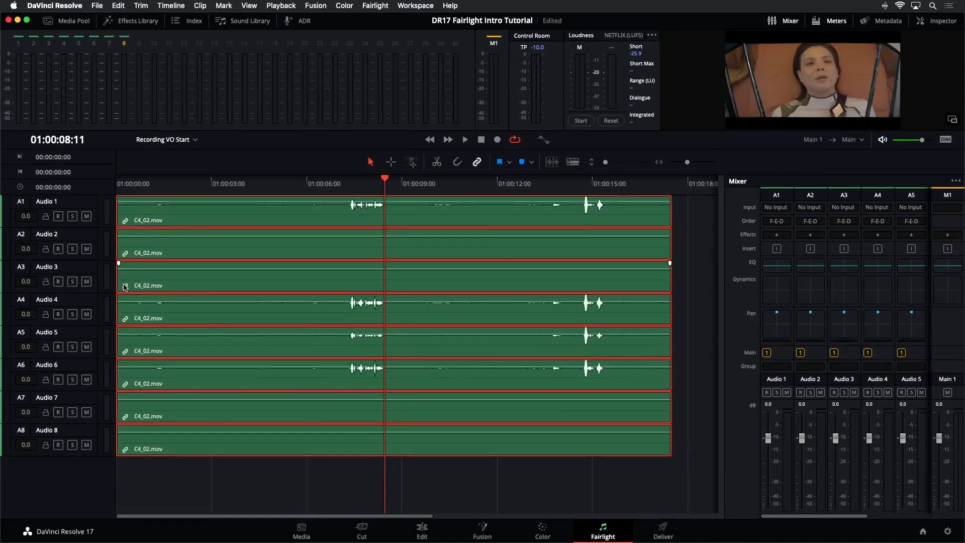
Step: Unlink the C4_02 clips so each track's clip is independent
right_click(141, 280)
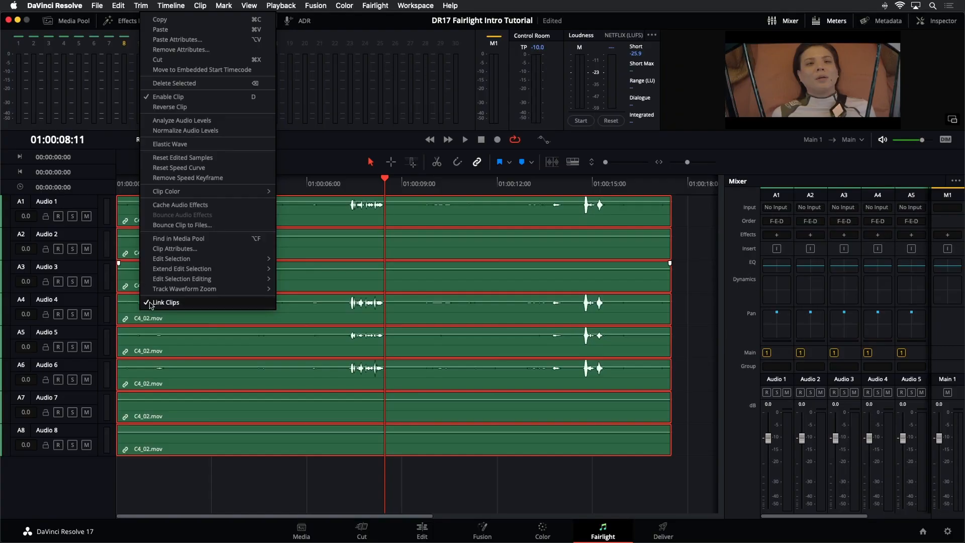
click(151, 303)
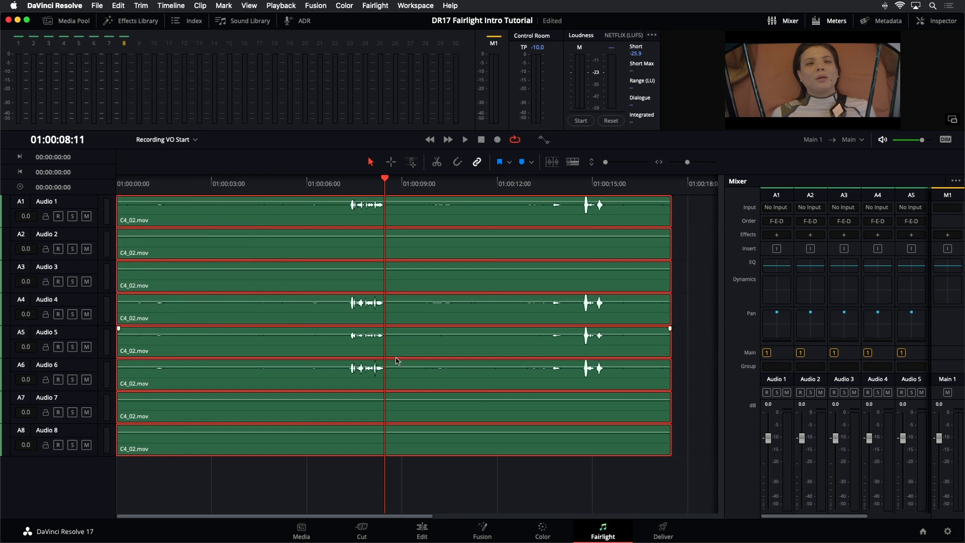
click(397, 476)
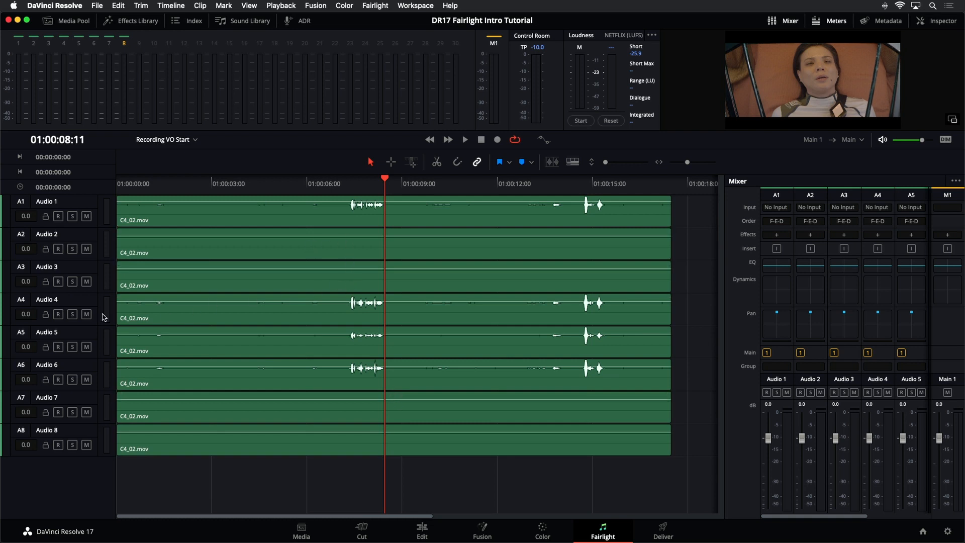
Step: Mute Audio 2, Audio 3 and Audio 1, then unmute them again
click(86, 248)
click(87, 282)
click(87, 216)
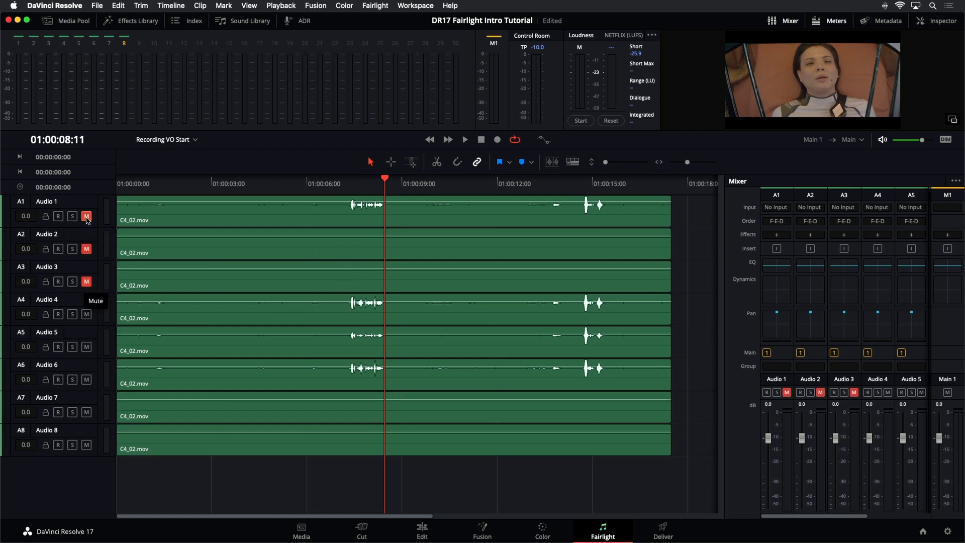
click(87, 216)
click(86, 249)
click(86, 281)
Step: Delete the clips on the silent tracks Audio 2, Audio 3, Audio 7 and Audio 8
click(275, 289)
click(317, 251)
click(322, 291)
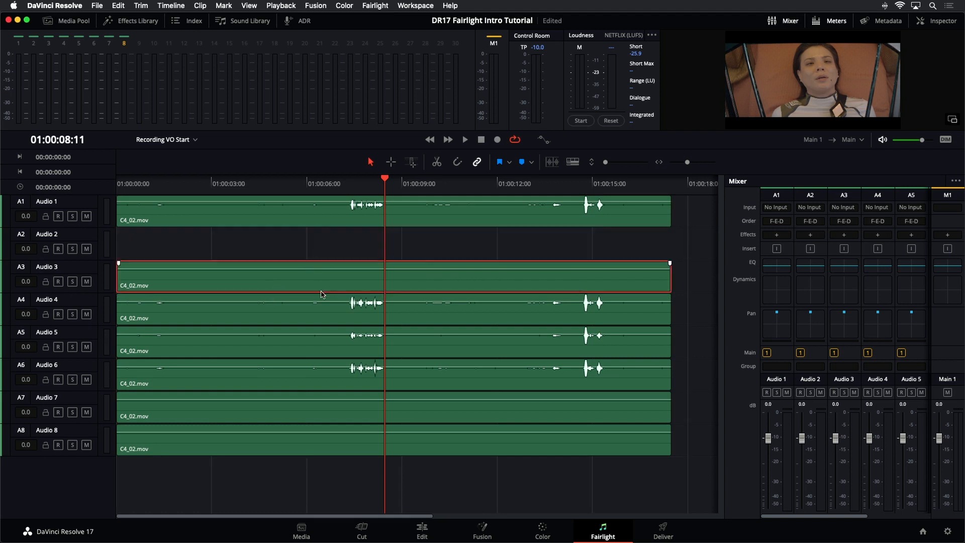
key(Delete)
click(351, 418)
key(Delete)
click(379, 450)
key(Delete)
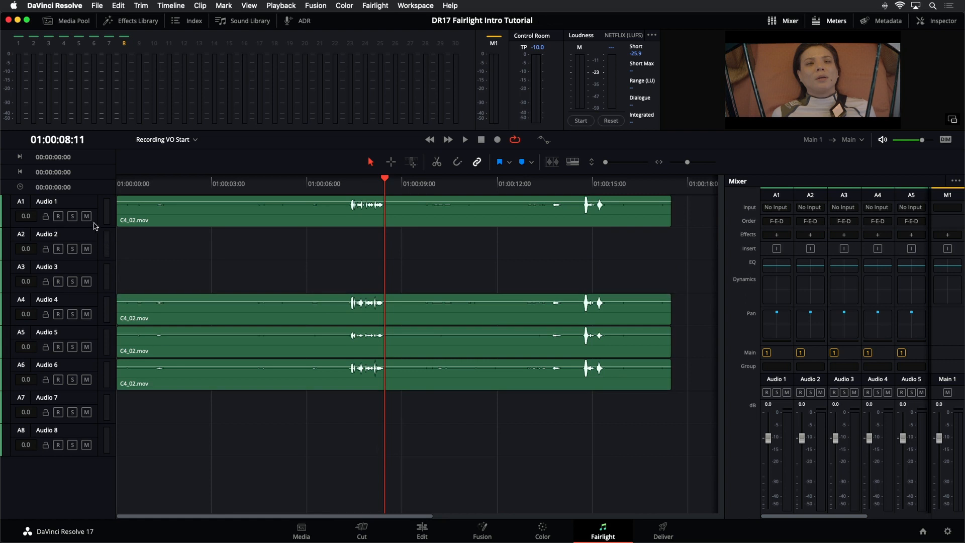
Step: Delete the empty audio tracks from the timeline
right_click(91, 238)
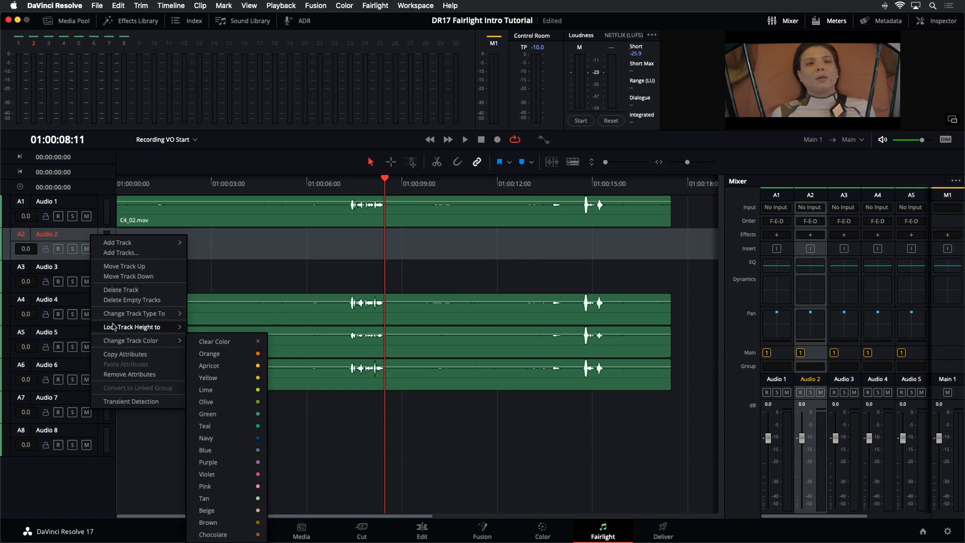
click(126, 300)
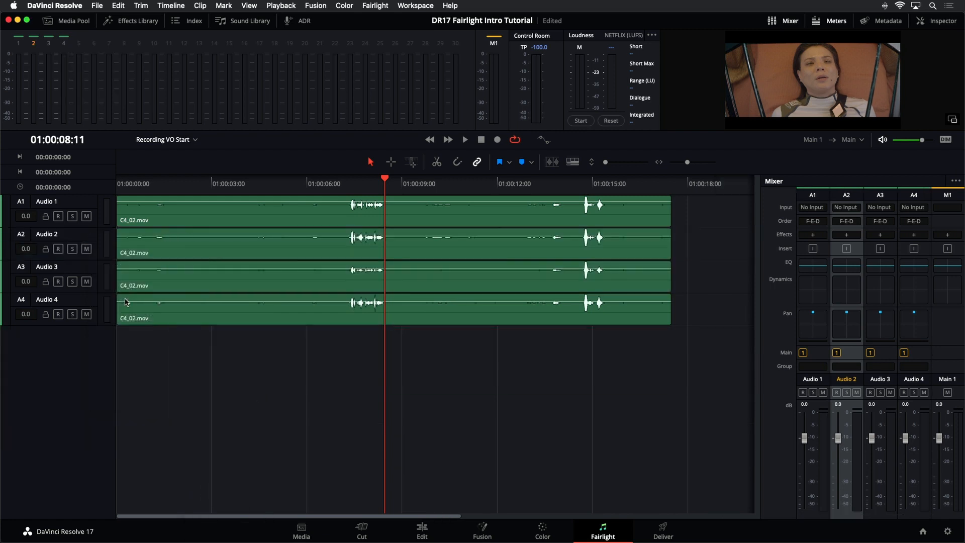
click(345, 182)
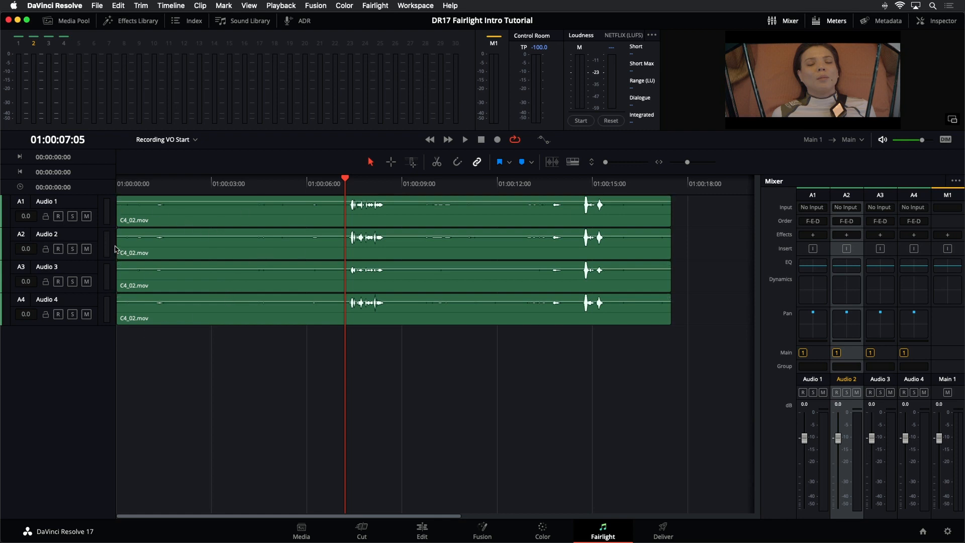
Step: Delete the clips on Audio 2, Audio 3 and Audio 4, then delete the empty tracks
drag(365, 370, 352, 241)
key(Delete)
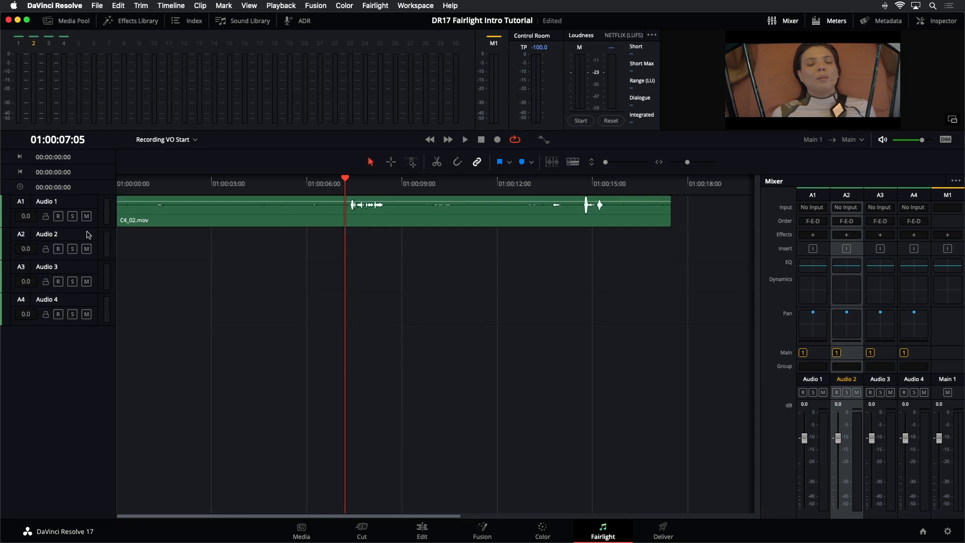
right_click(88, 234)
click(123, 297)
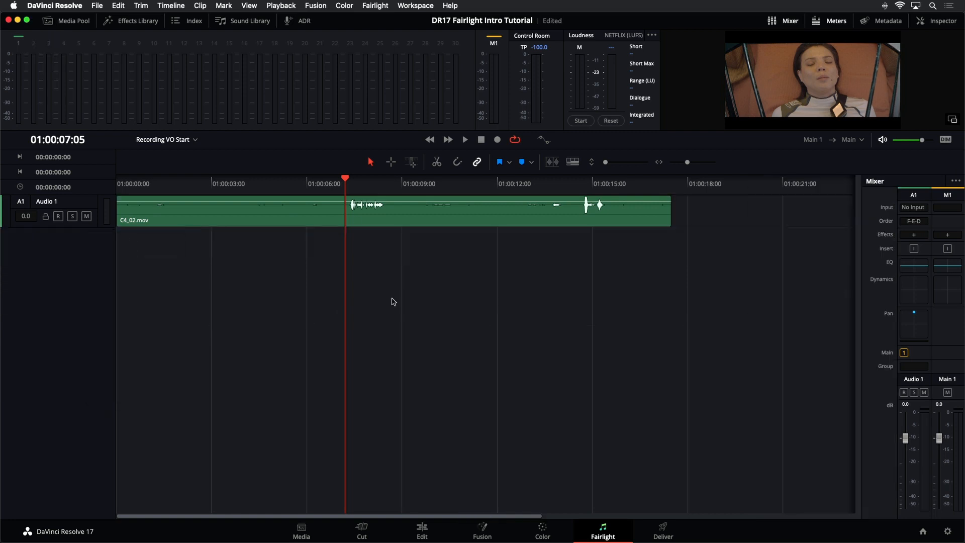
Step: Make Audio 1 taller and play back its clip from around the 6-second mark
drag(101, 232, 107, 317)
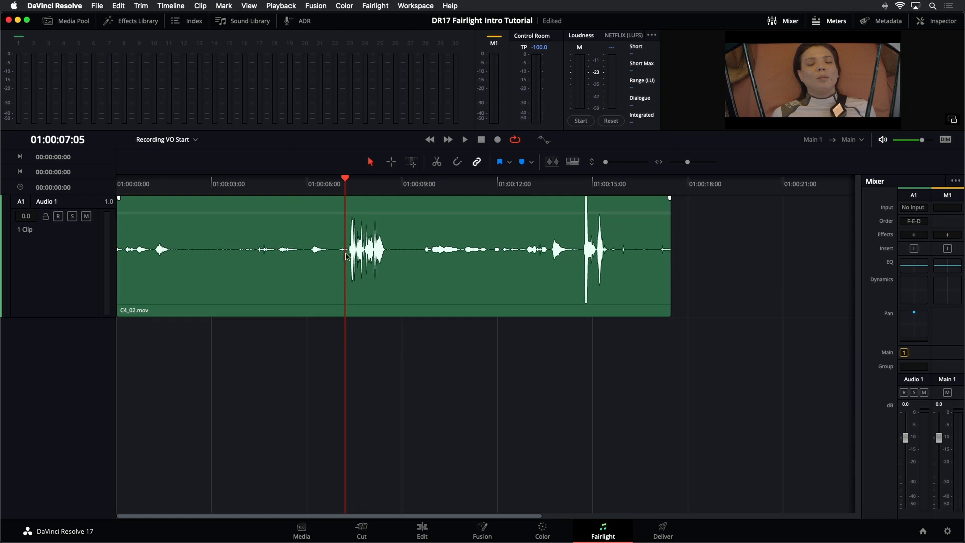
click(327, 184)
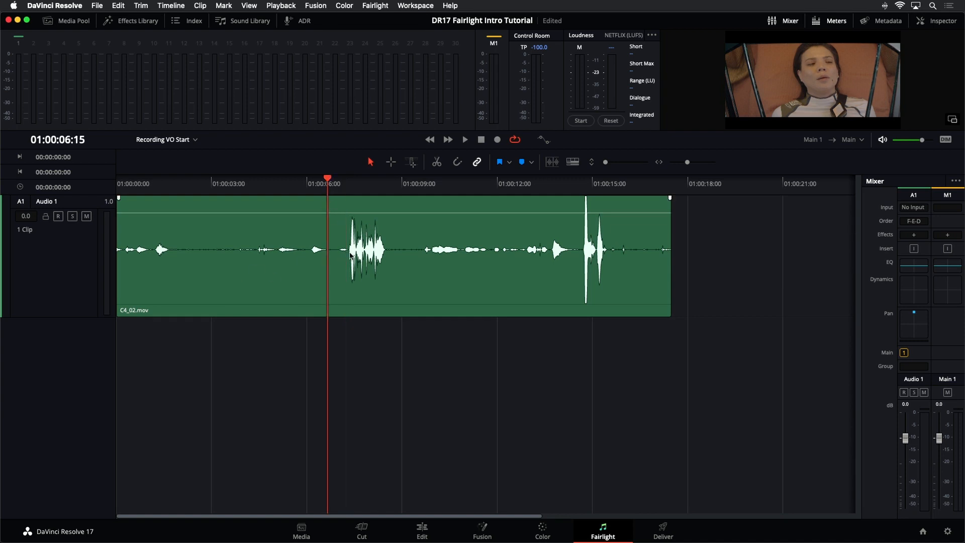
key(space)
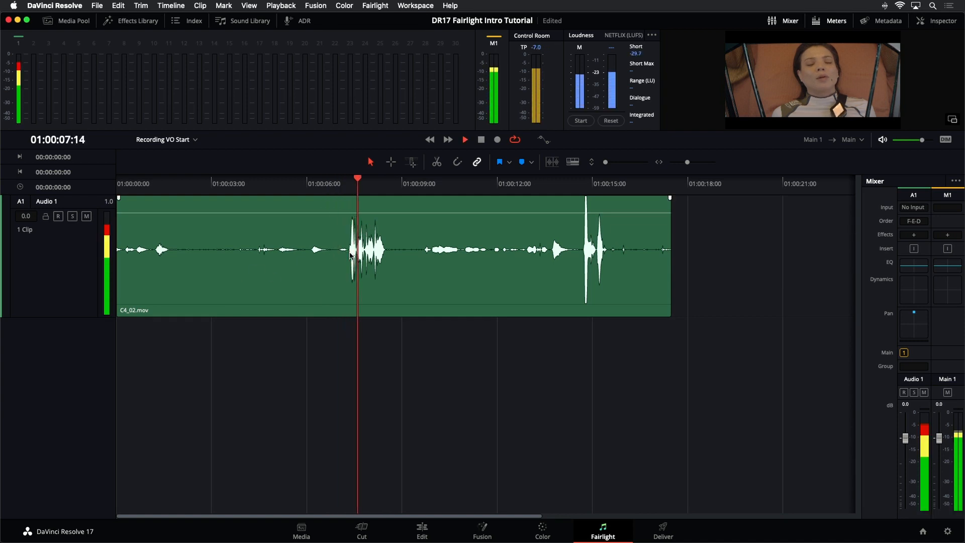
key(space)
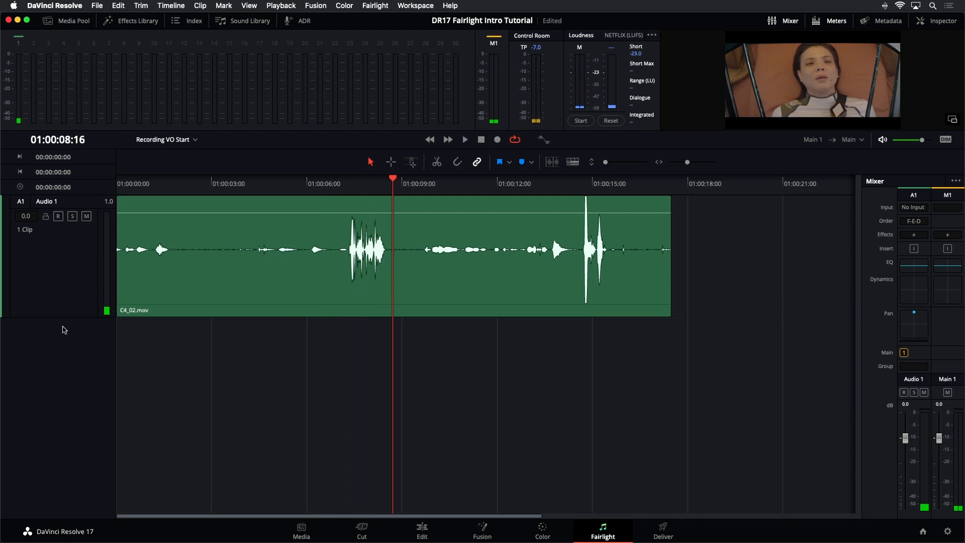
Step: Set the Audio 1 clip's source channel to Embedded Channel 5 in its clip attributes
drag(71, 316, 73, 283)
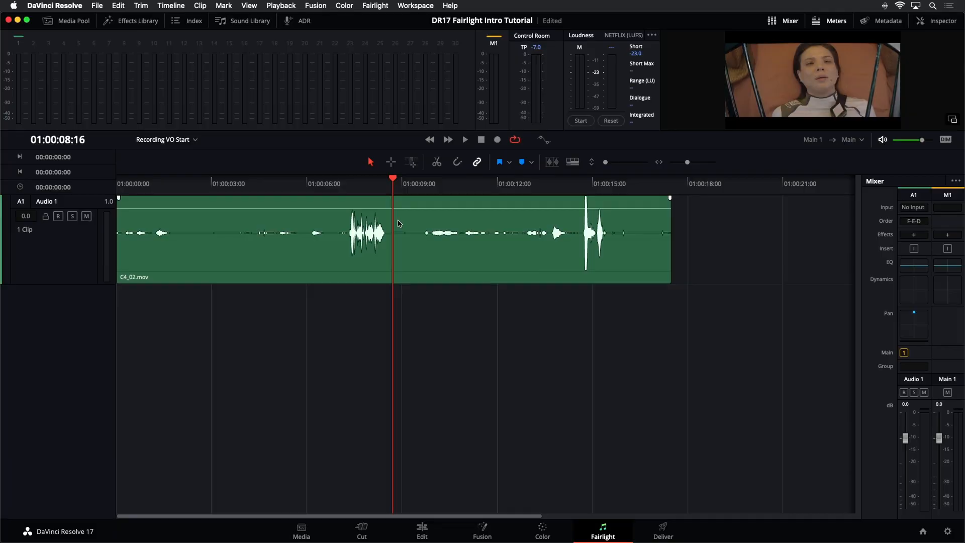
right_click(399, 222)
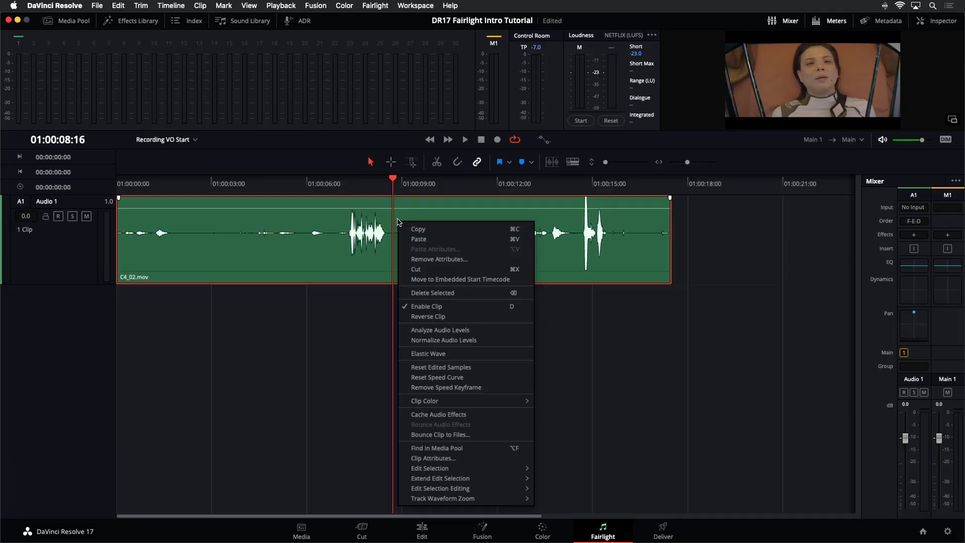
click(414, 458)
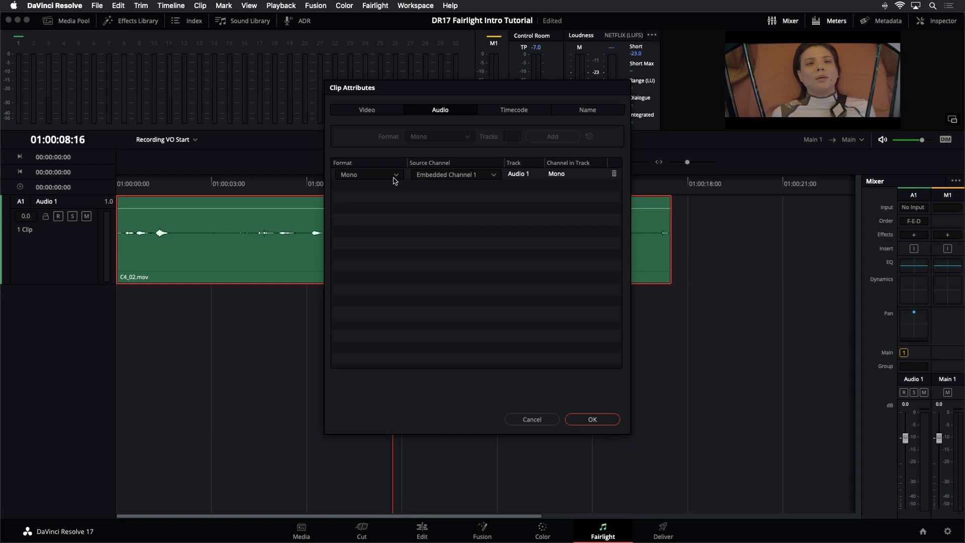
click(491, 176)
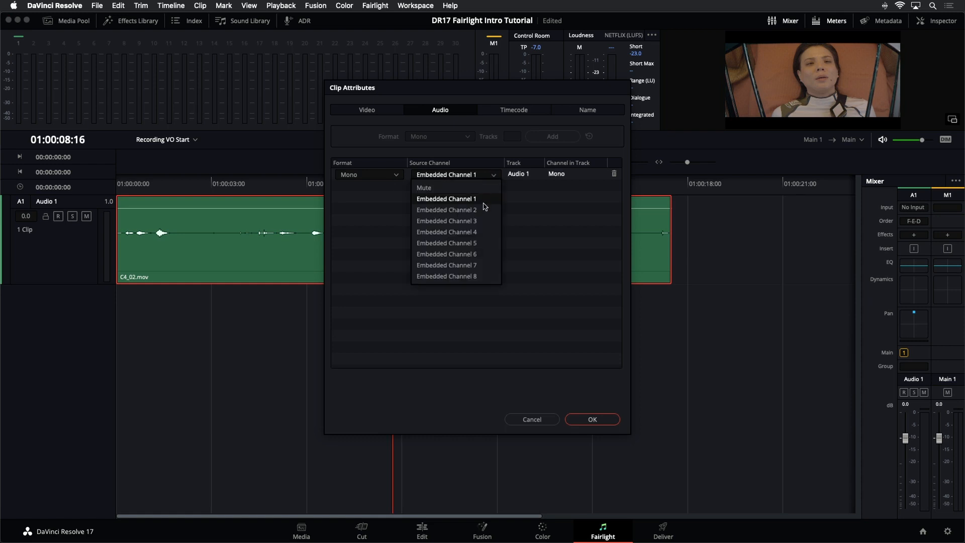
click(479, 244)
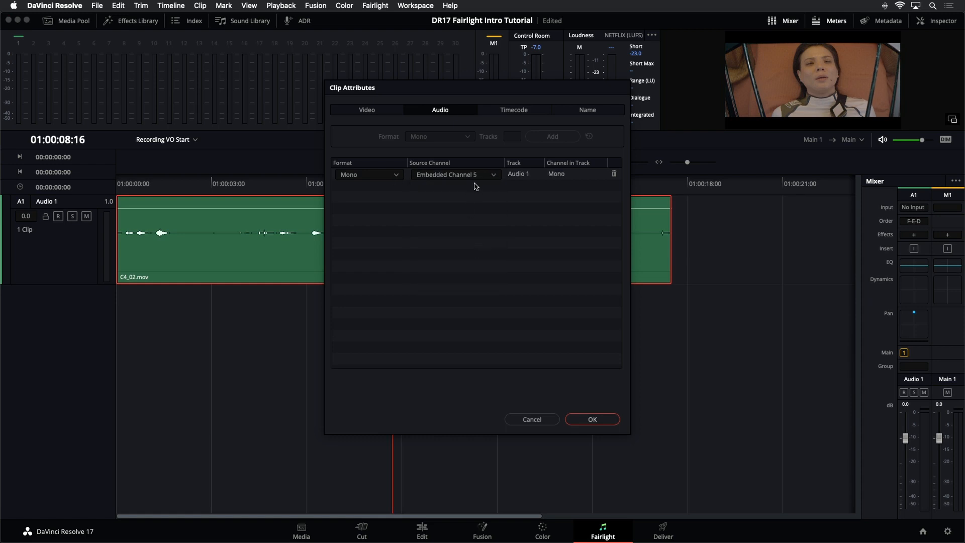
click(586, 420)
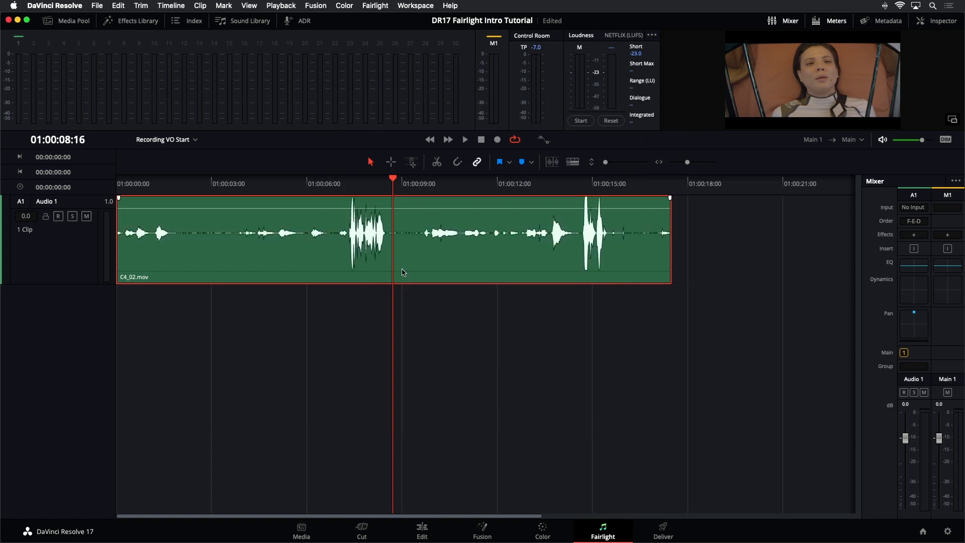
Step: Change the clip's source channel to Embedded Channel 6 in its clip attributes
right_click(415, 275)
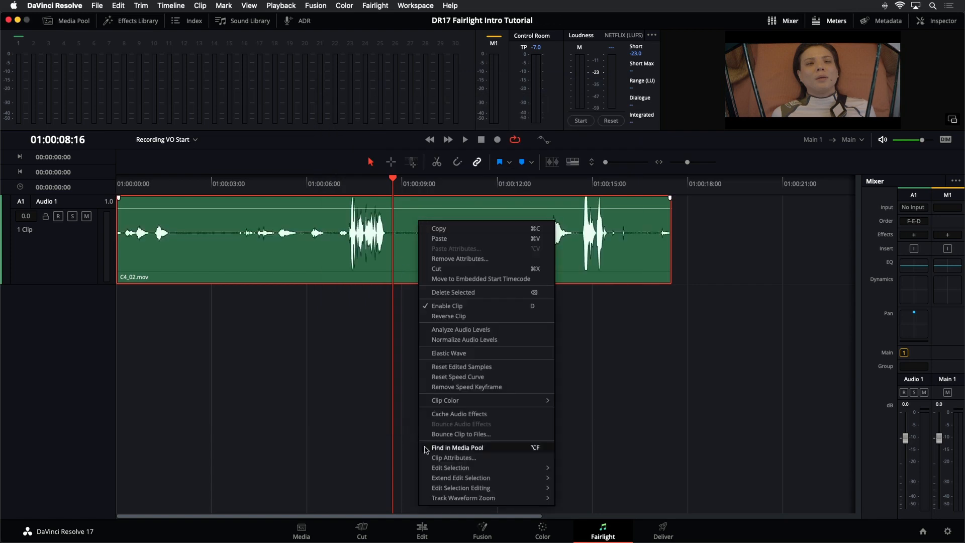
click(437, 457)
click(454, 174)
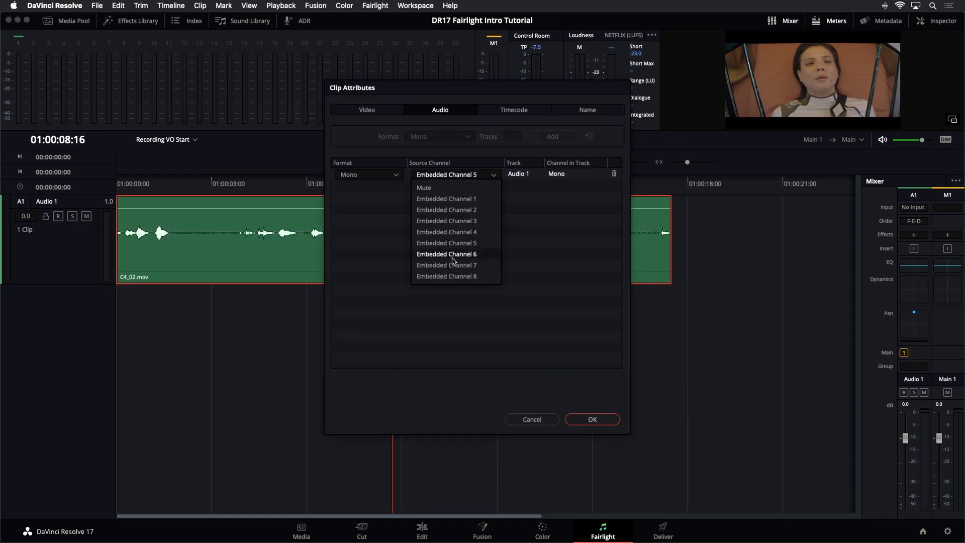
click(453, 254)
click(592, 419)
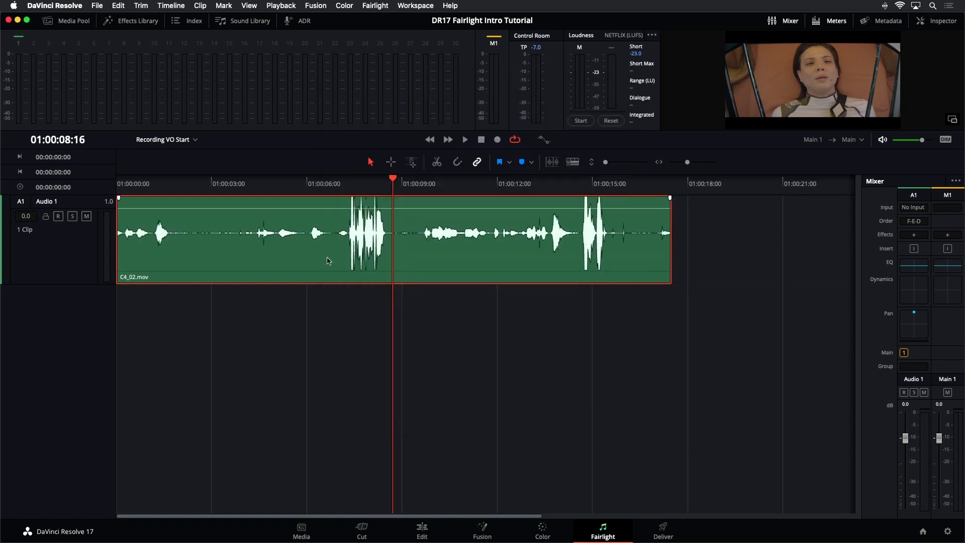
Step: Play back the clip to audition the Embedded Channel 6 audio
drag(412, 209, 412, 214)
click(332, 178)
key(space)
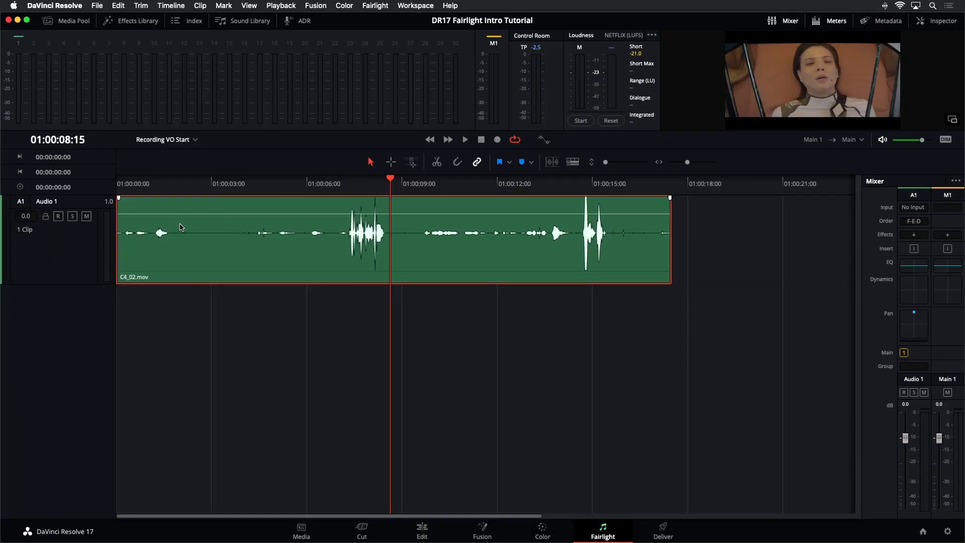
Step: Change Audio 1's track type to Adaptive 4
right_click(181, 227)
click(221, 417)
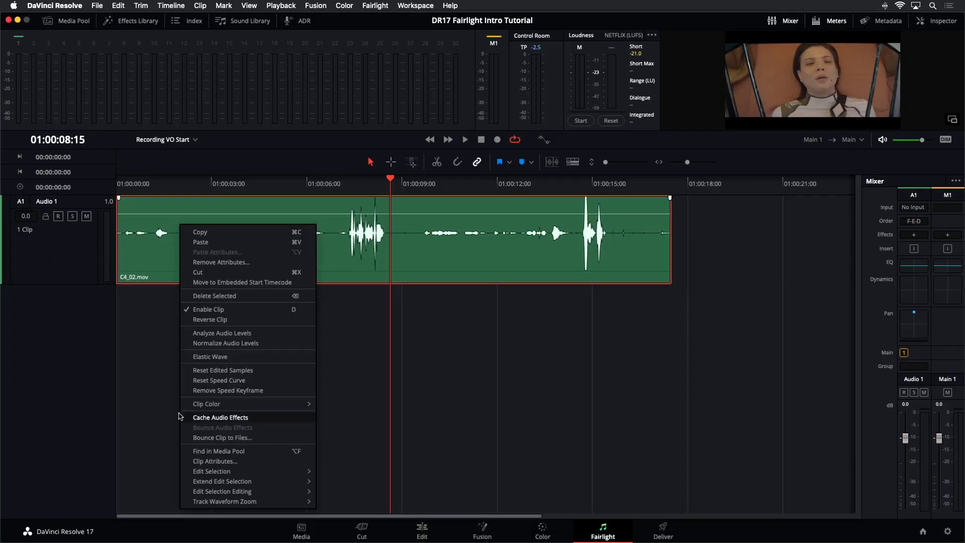
click(60, 235)
right_click(60, 235)
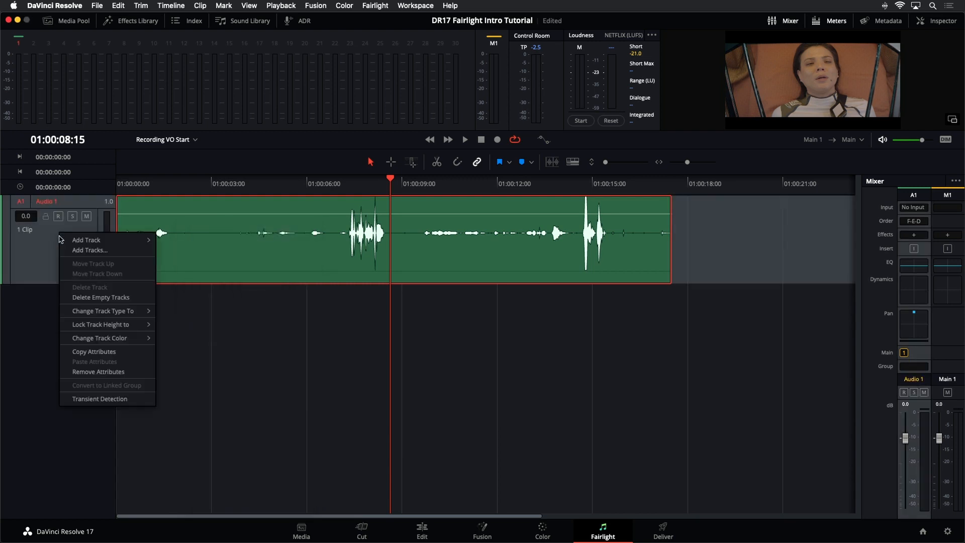
mouse_move(145, 313)
mouse_move(206, 353)
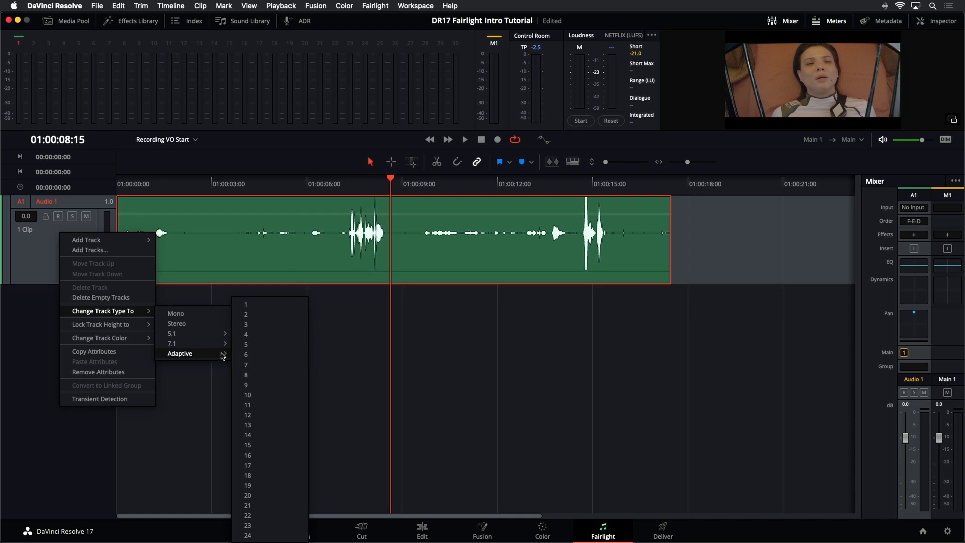
click(245, 335)
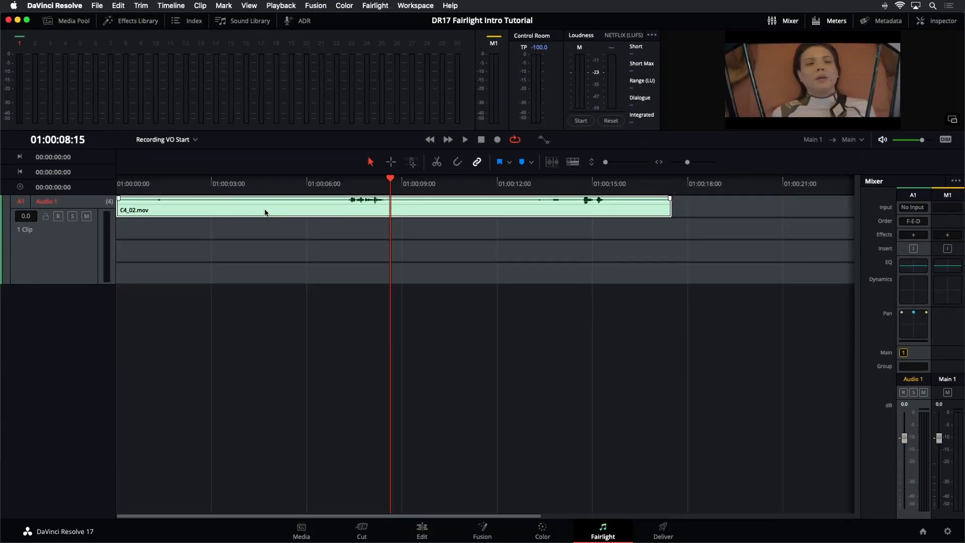
Step: Open the clip's attributes and set its audio format to Adaptive 4
right_click(312, 209)
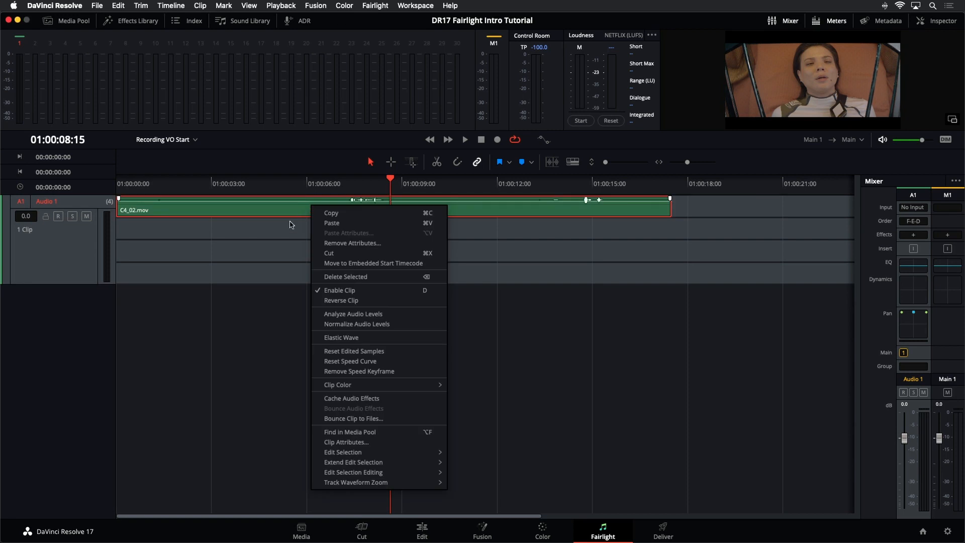
click(333, 443)
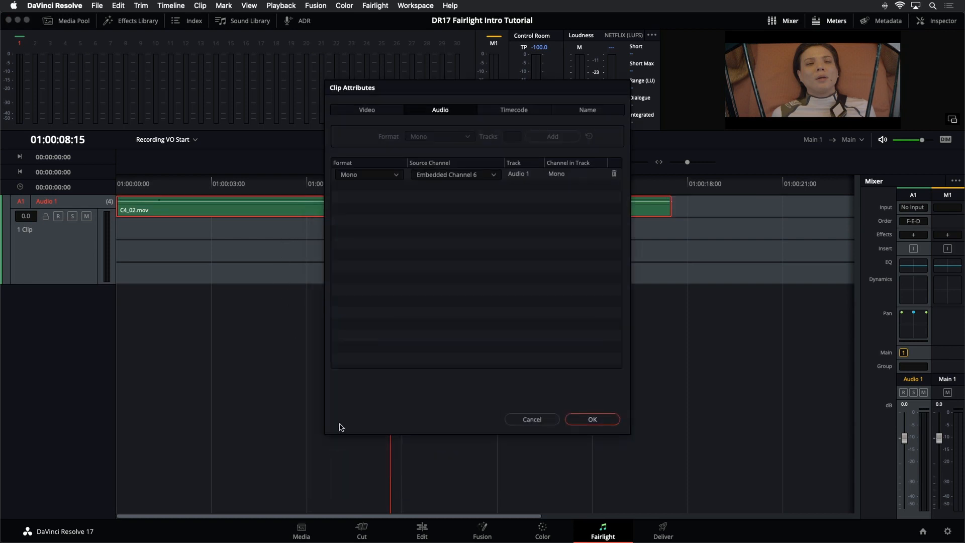
click(387, 176)
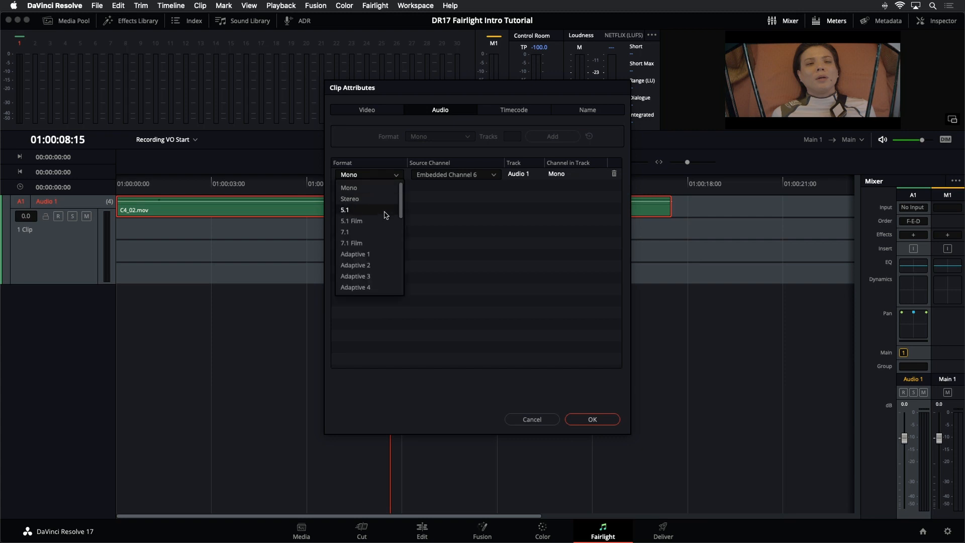
click(390, 290)
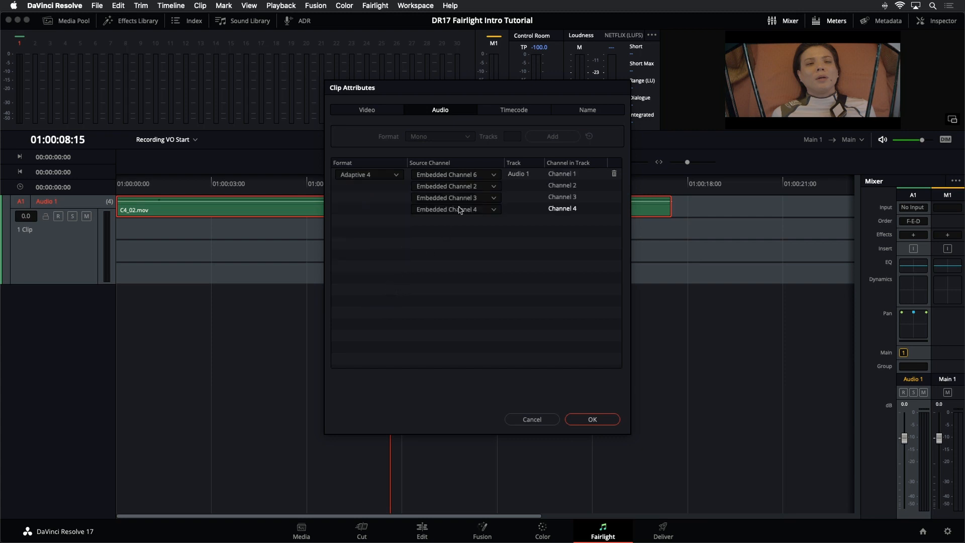
Step: Map the clip's four channels to Embedded Channels 1, 4, 5 and 6 and apply
click(478, 176)
click(447, 199)
click(455, 186)
click(490, 244)
click(488, 197)
click(487, 270)
click(487, 209)
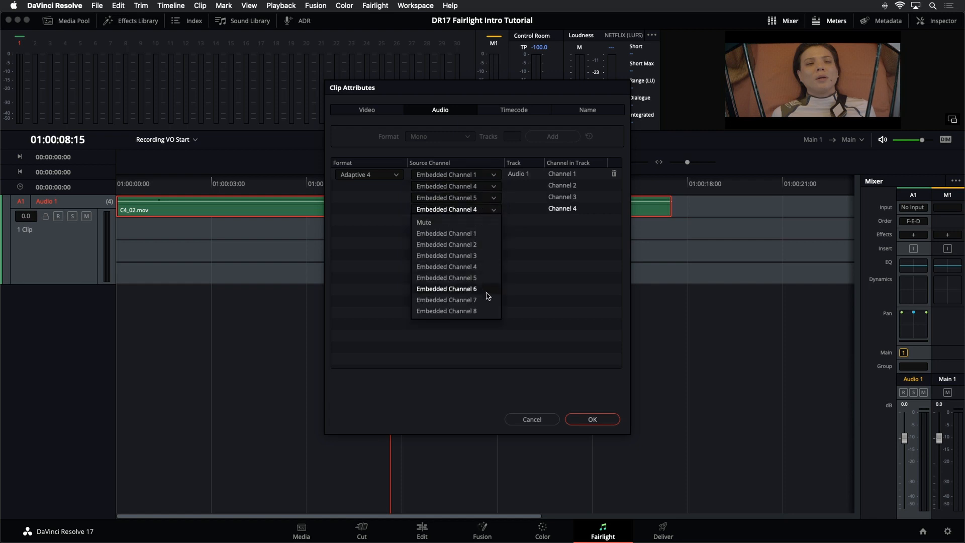
click(487, 289)
click(593, 419)
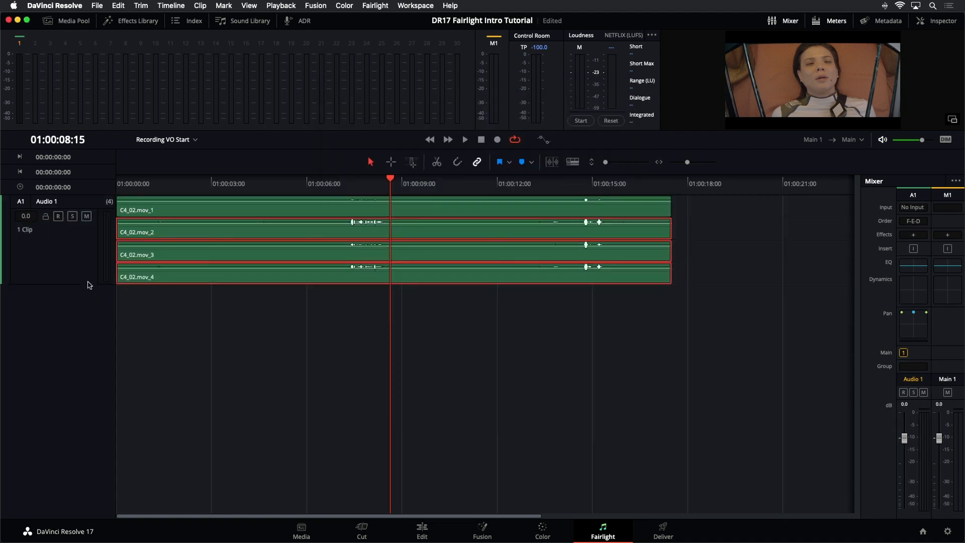
Step: Enlarge Audio 1's track height, then check the clip on the Edit page and return to Fairlight
drag(89, 284, 119, 417)
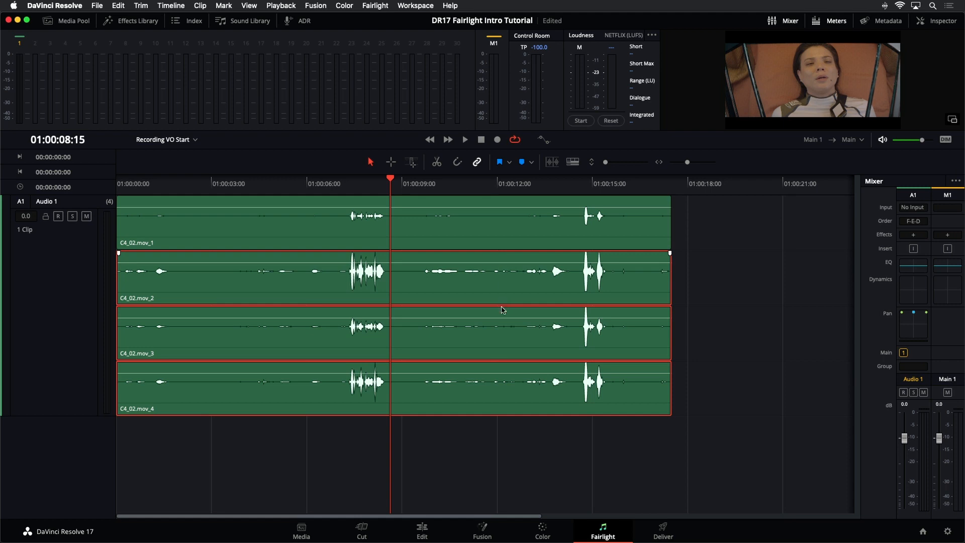
click(422, 532)
click(425, 311)
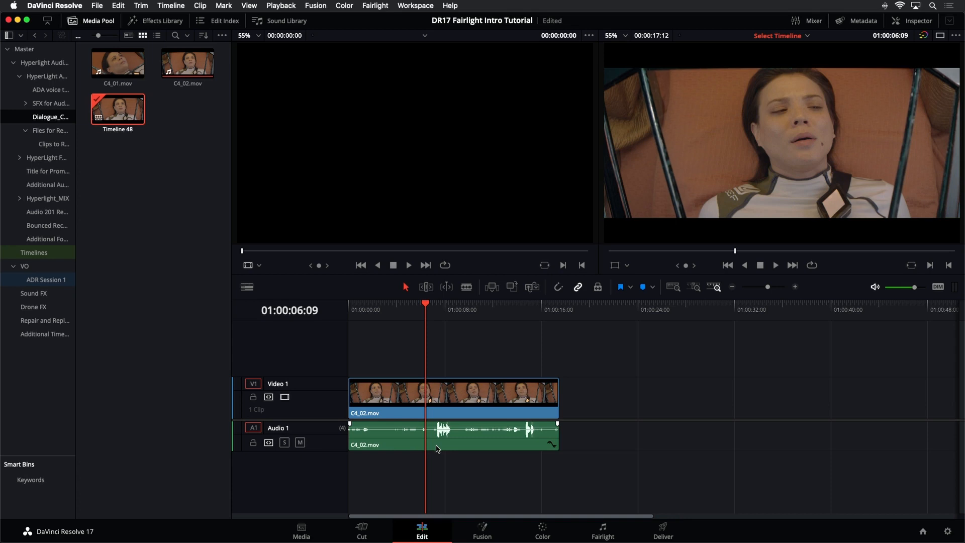
click(601, 528)
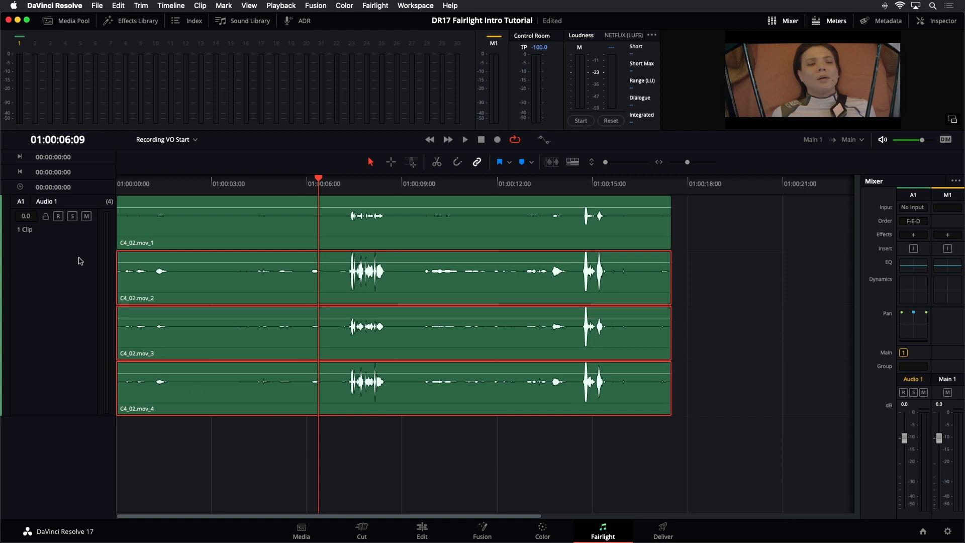
Step: Locate the timeline's C4_02 clip in the Media Pool
click(122, 245)
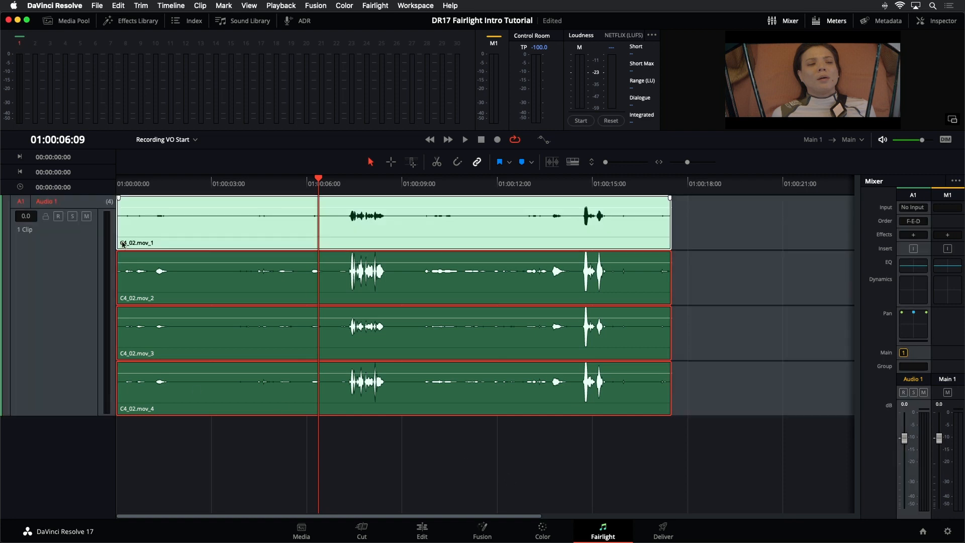
right_click(47, 275)
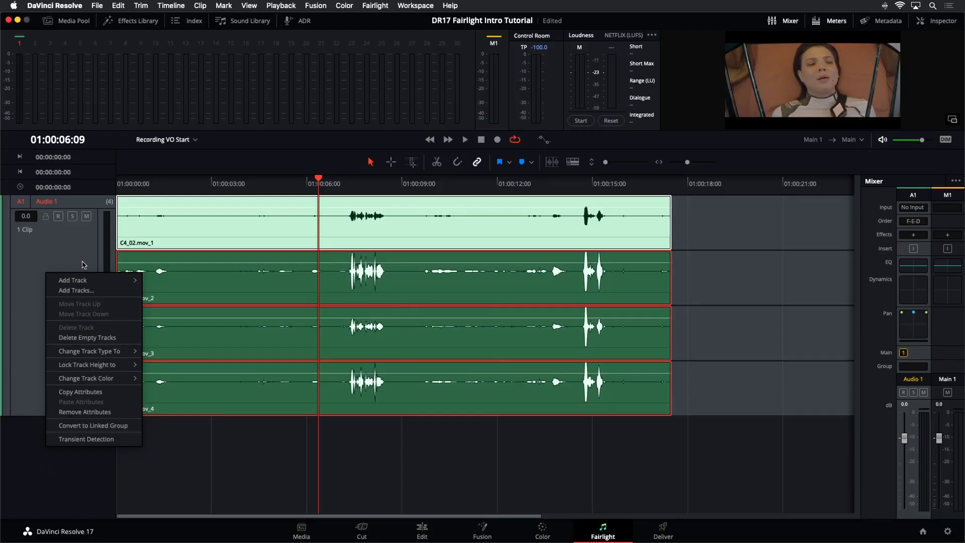
click(128, 264)
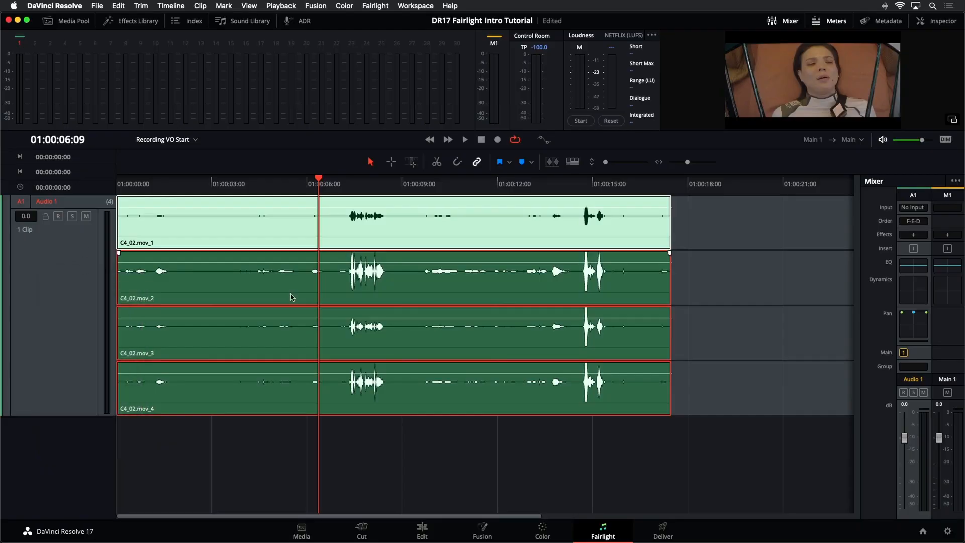
click(728, 247)
click(480, 220)
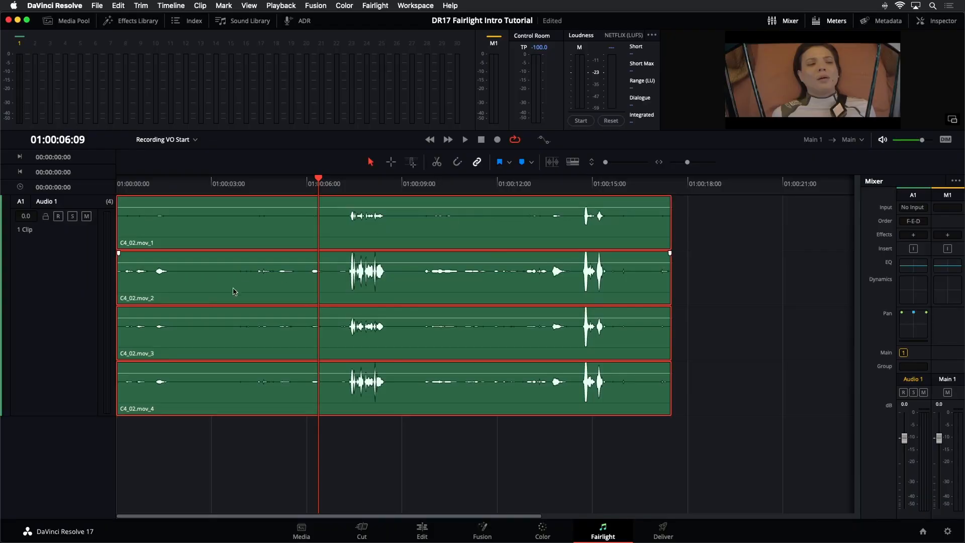
click(82, 262)
right_click(452, 232)
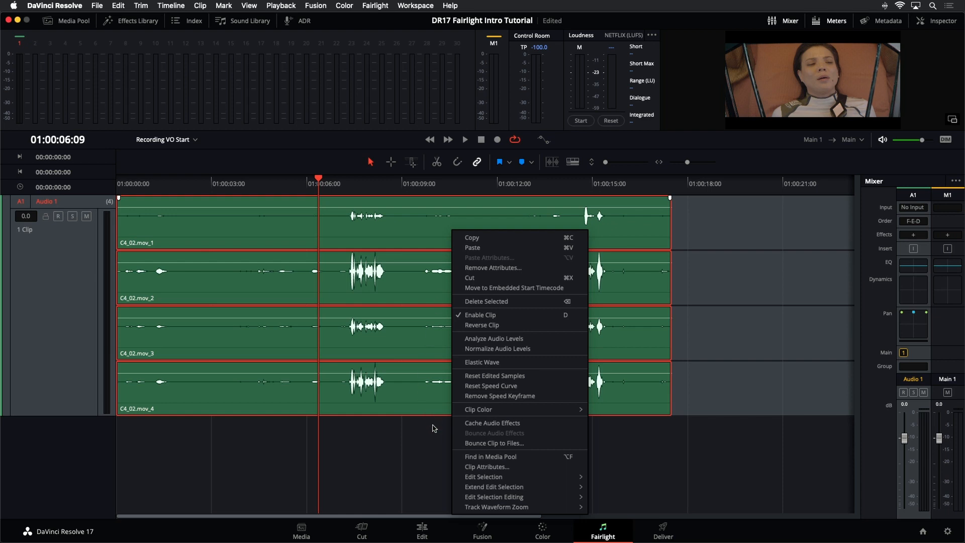
click(474, 457)
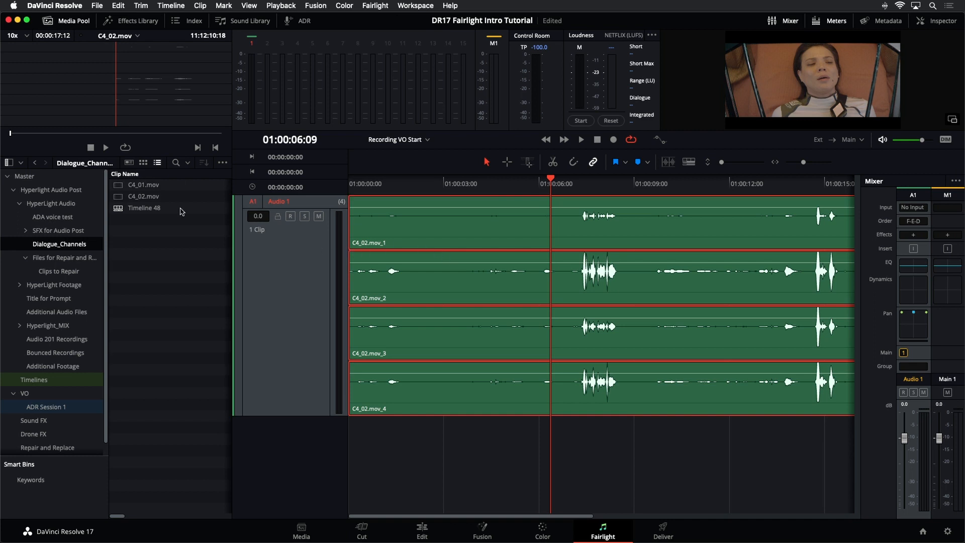
Step: Open the clip attributes of C4_01.mov and set its first track's format to Adaptive 3
click(120, 199)
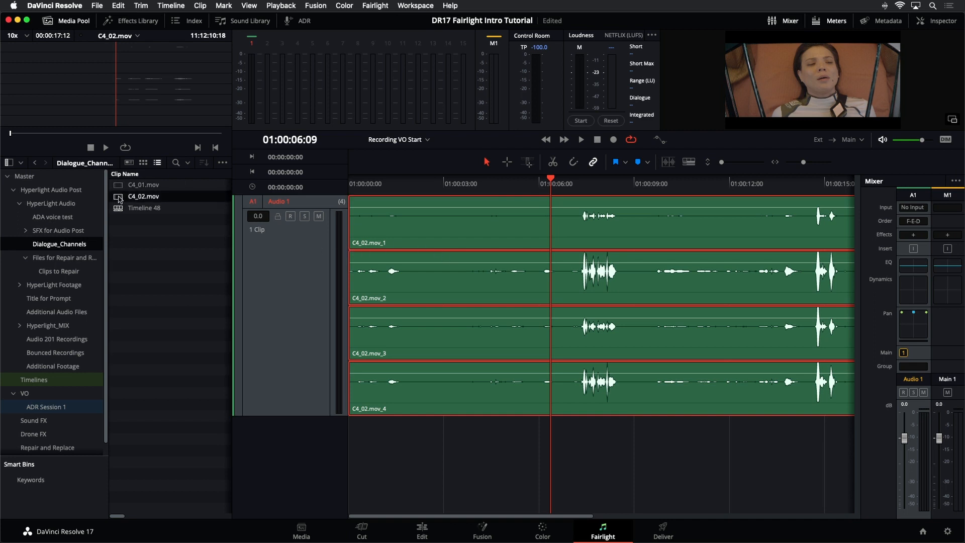
click(117, 186)
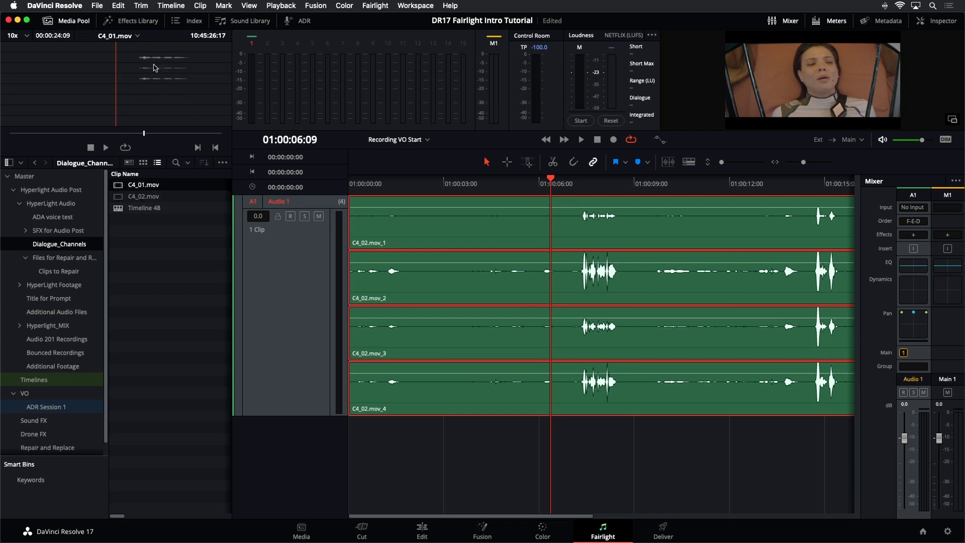
right_click(119, 190)
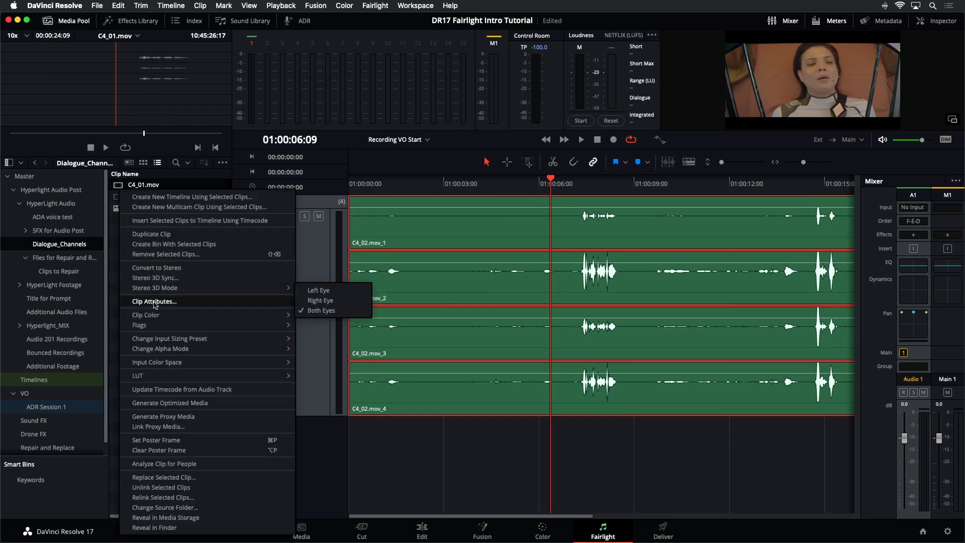
click(213, 301)
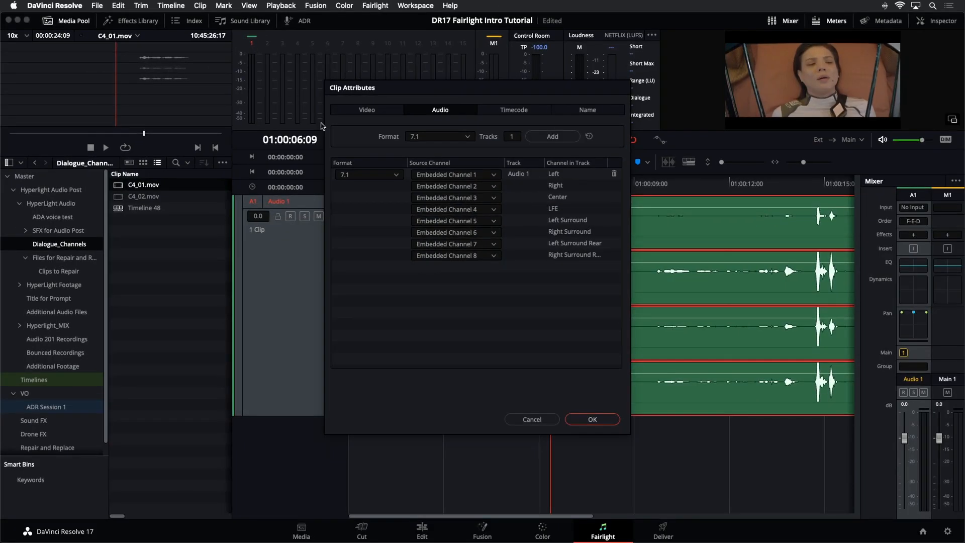
click(396, 175)
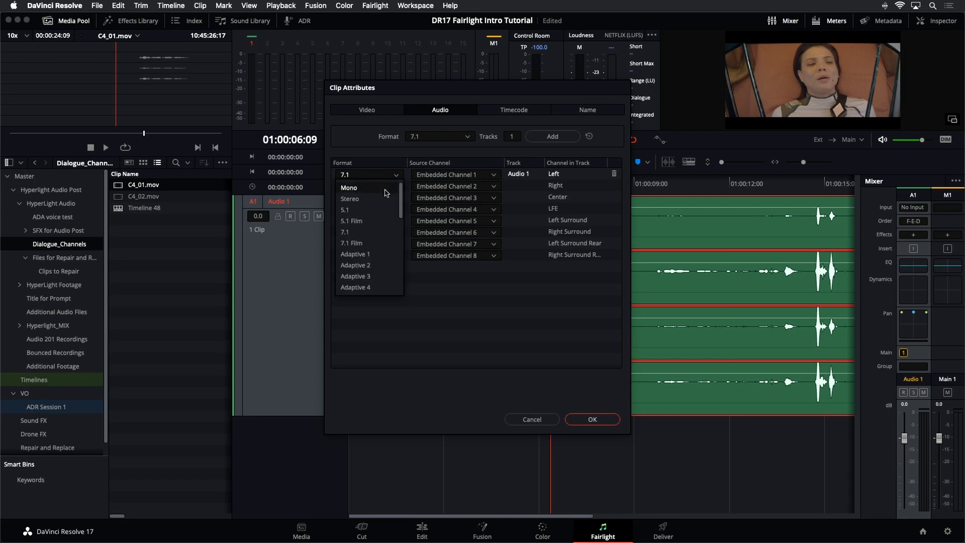
click(380, 277)
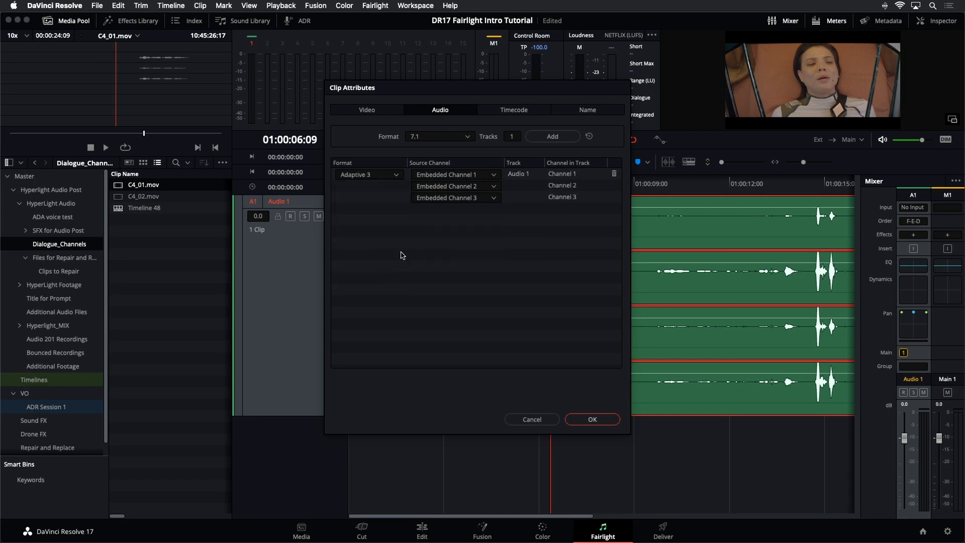
Step: Map the Adaptive 3 track's channels to Embedded Channels 2, 3 and 4
click(490, 175)
click(483, 212)
click(486, 190)
click(486, 233)
click(491, 198)
click(489, 254)
Step: Add three Mono tracks to the clip's audio attributes
click(467, 137)
click(451, 148)
click(508, 136)
click(553, 136)
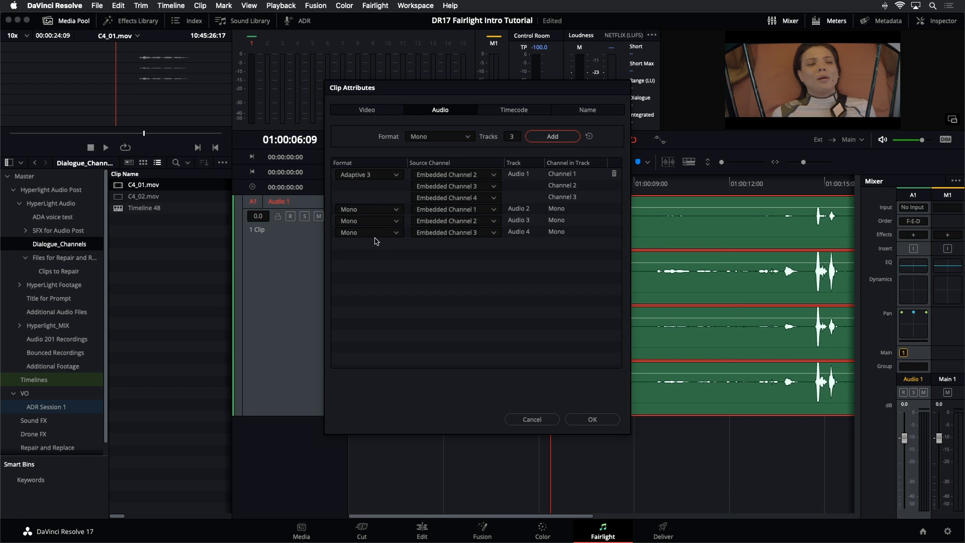
Step: Assign a source channel to each of the three added Mono tracks and apply the attributes
click(482, 210)
click(484, 228)
click(483, 223)
click(481, 267)
click(483, 233)
click(483, 290)
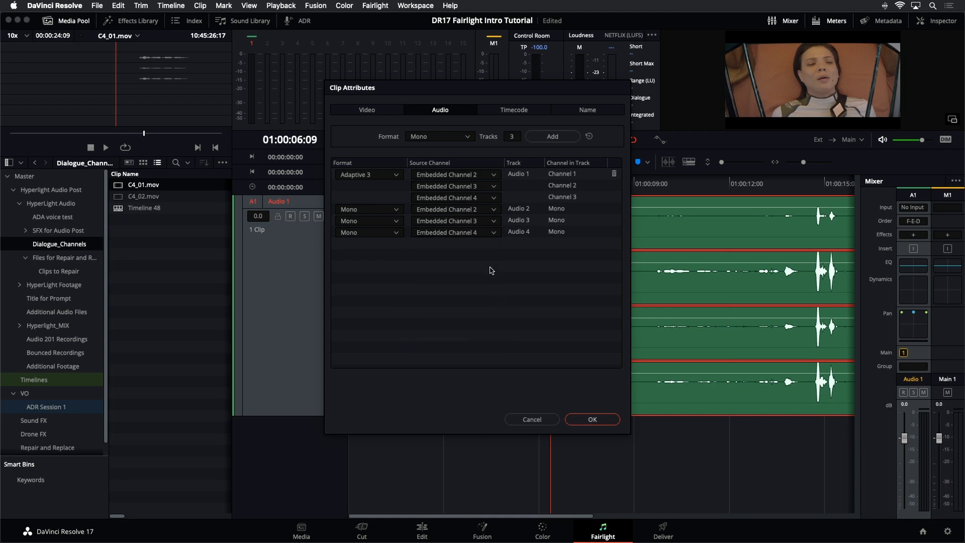
click(592, 420)
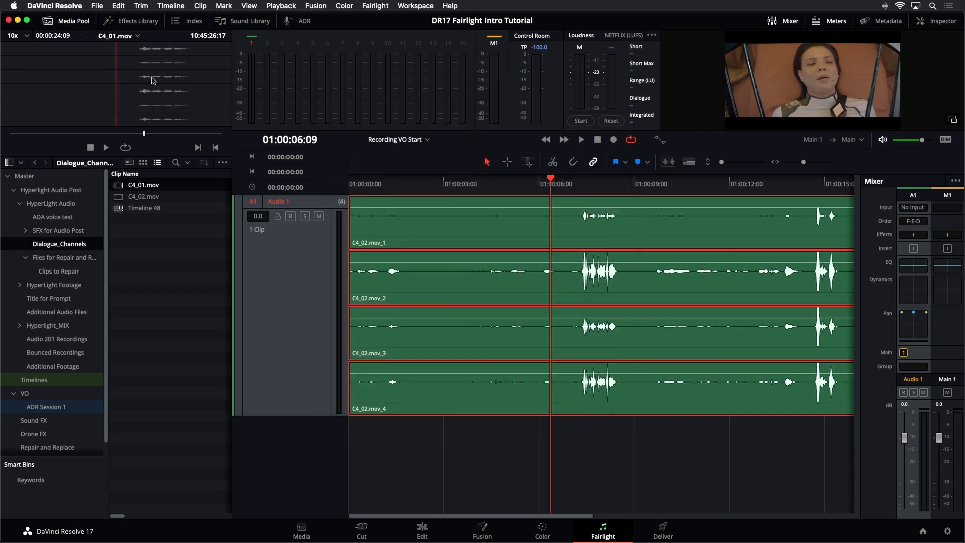
Step: Create a new timeline using the selected C4_01.mov clip
right_click(118, 189)
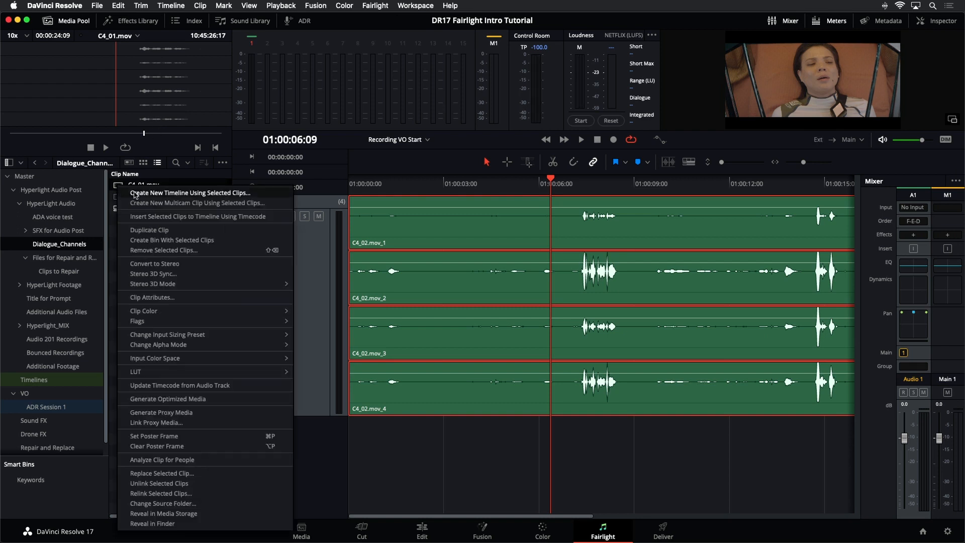
click(135, 193)
click(573, 310)
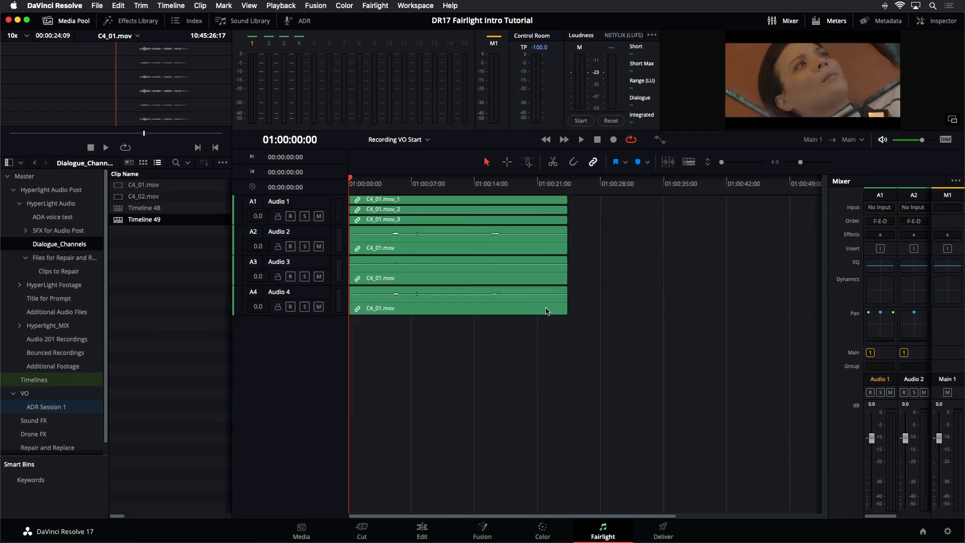
Step: Enlarge the new timeline's tracks and inspect the clip on each of the four tracks
drag(724, 163, 724, 164)
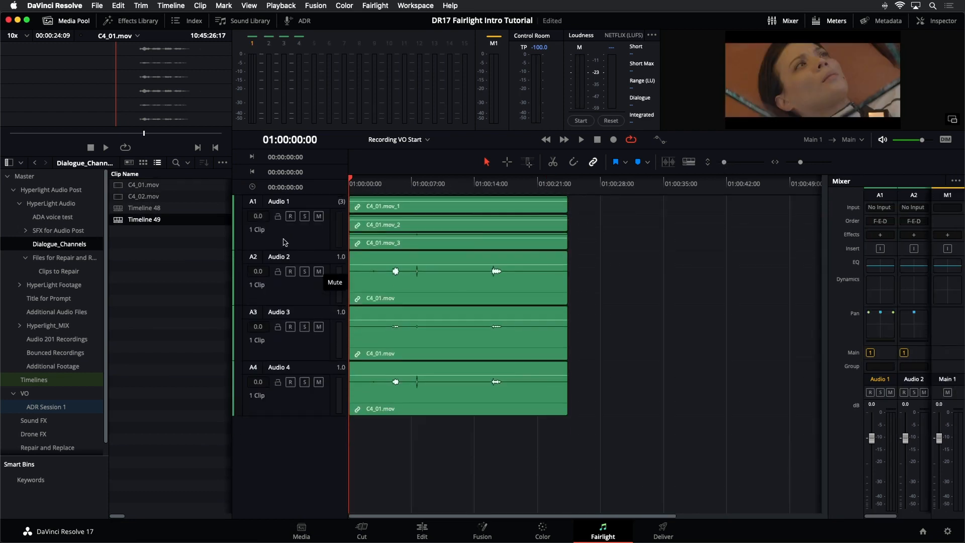
click(301, 244)
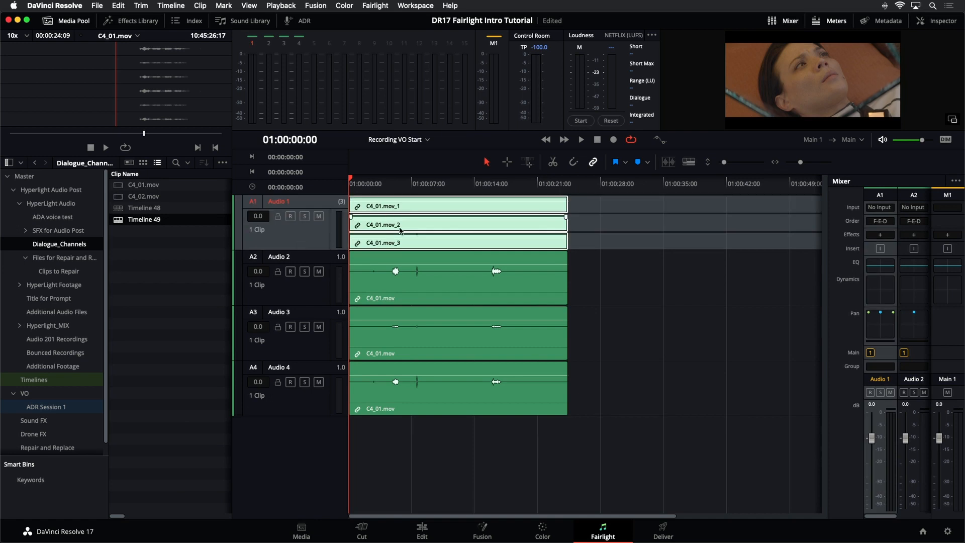
click(316, 293)
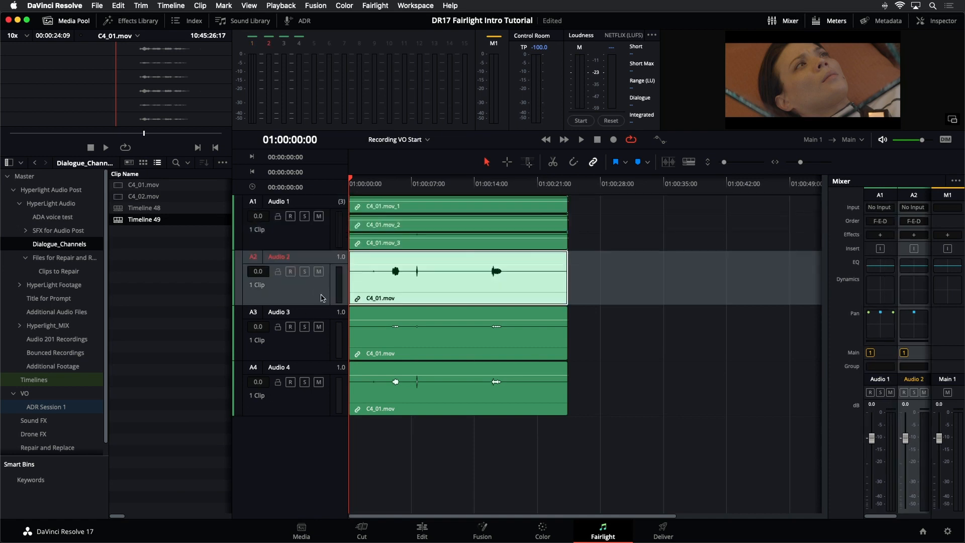
click(315, 349)
click(314, 407)
Step: Open the Multi-Channel Dialogue timeline and set its C4_02 clip's source channel to Embedded Channel 1
click(626, 363)
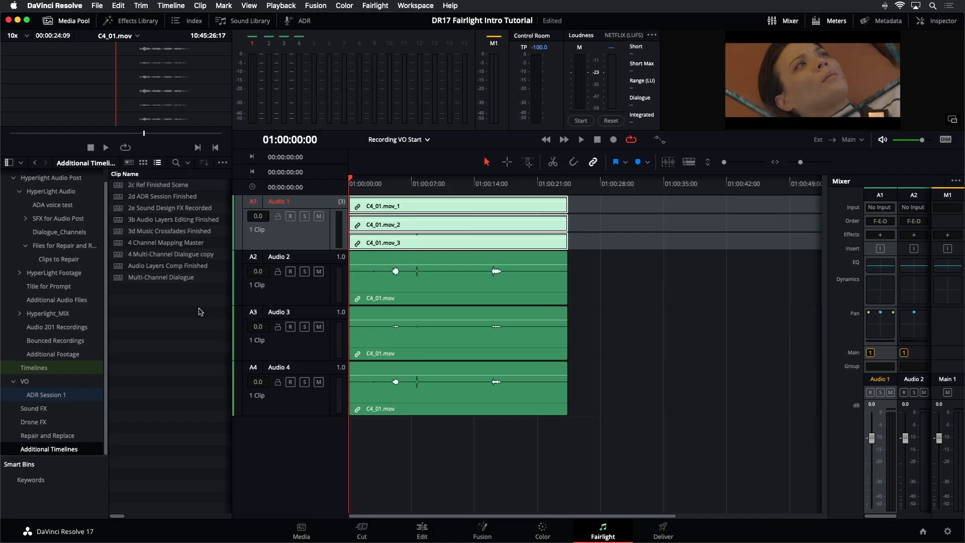
double_click(118, 278)
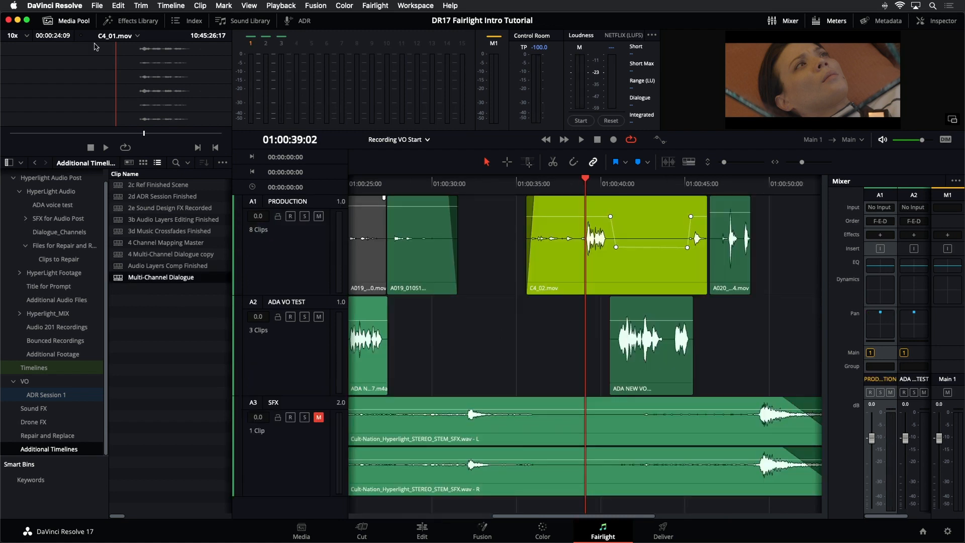
click(49, 21)
key(shift+z)
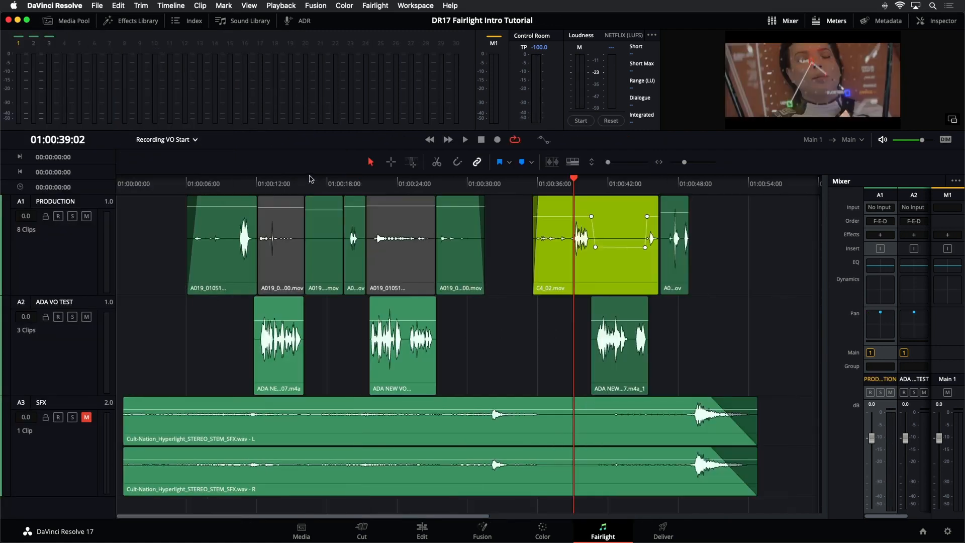
click(558, 186)
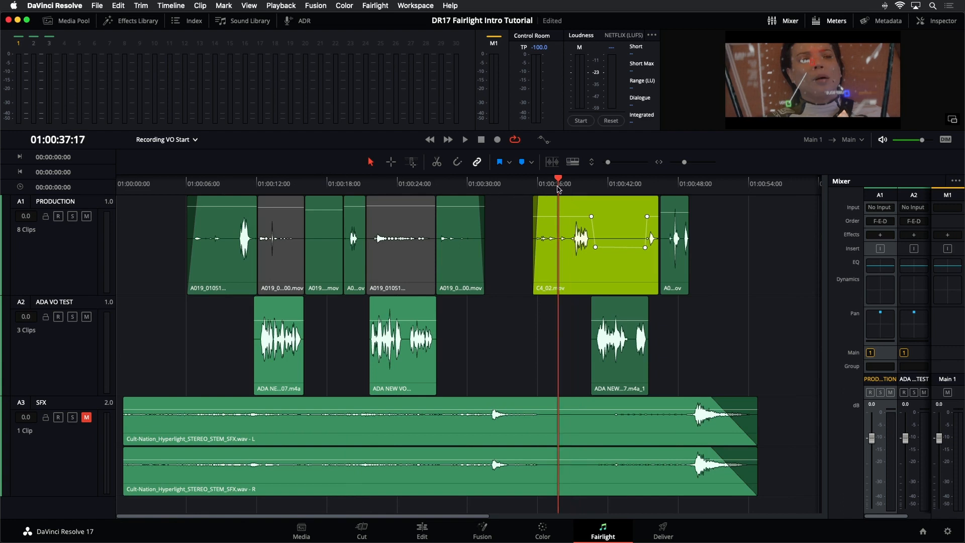
right_click(582, 261)
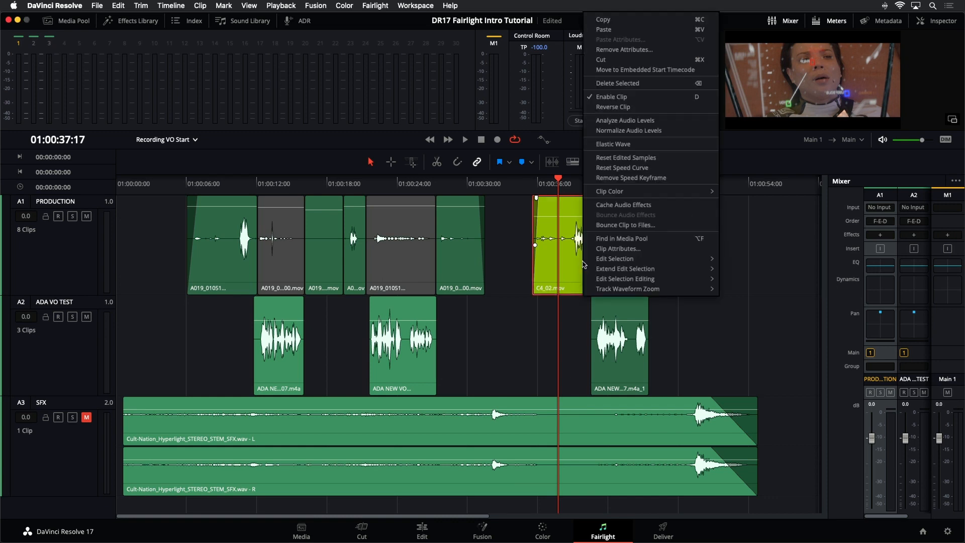
click(618, 248)
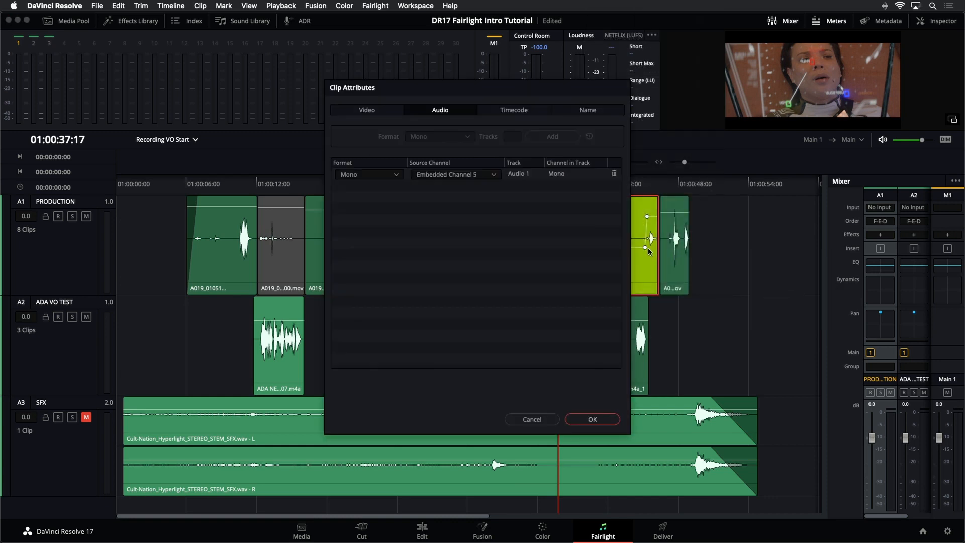
click(440, 175)
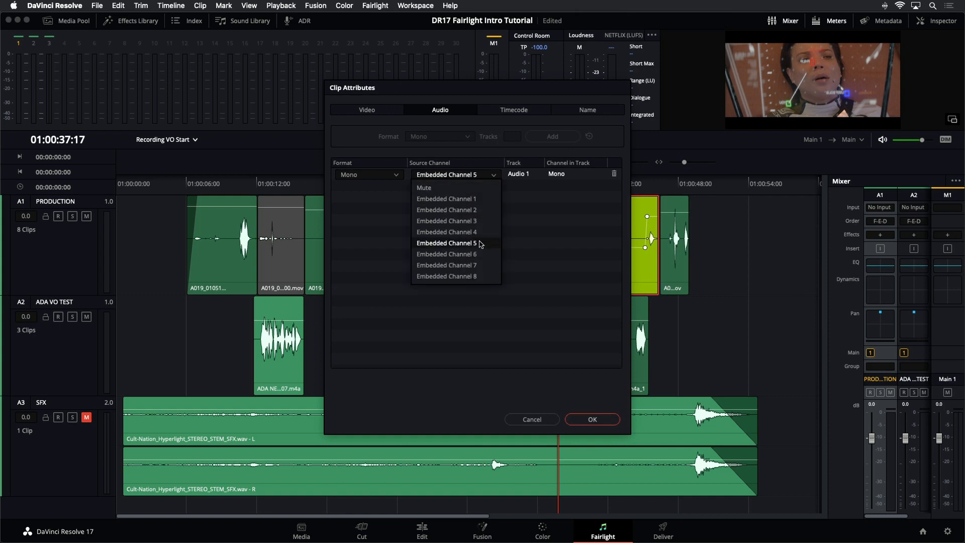
click(451, 200)
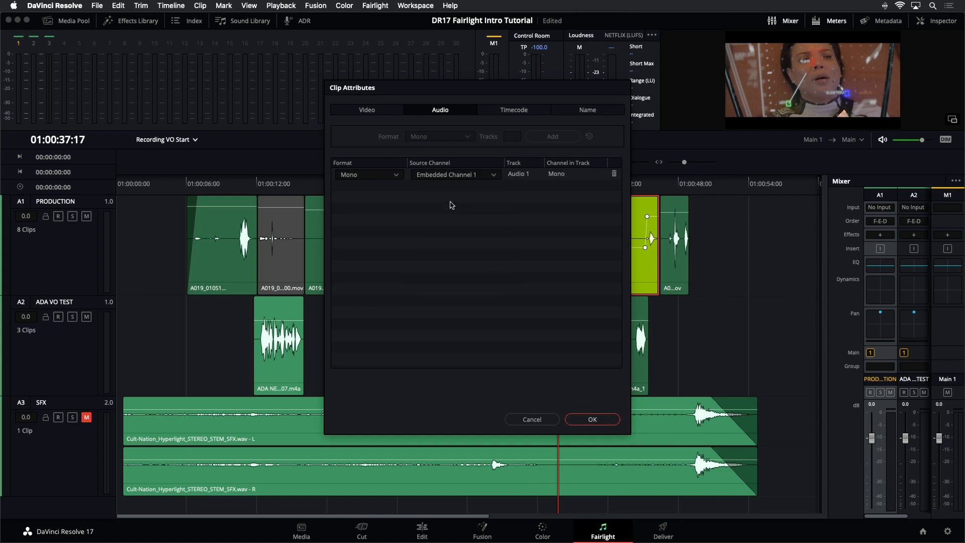
click(607, 420)
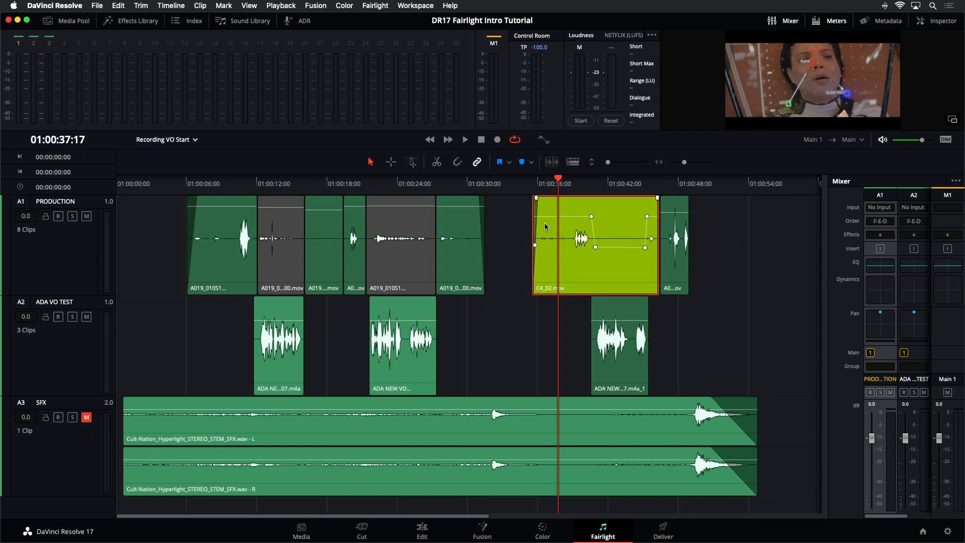
click(515, 190)
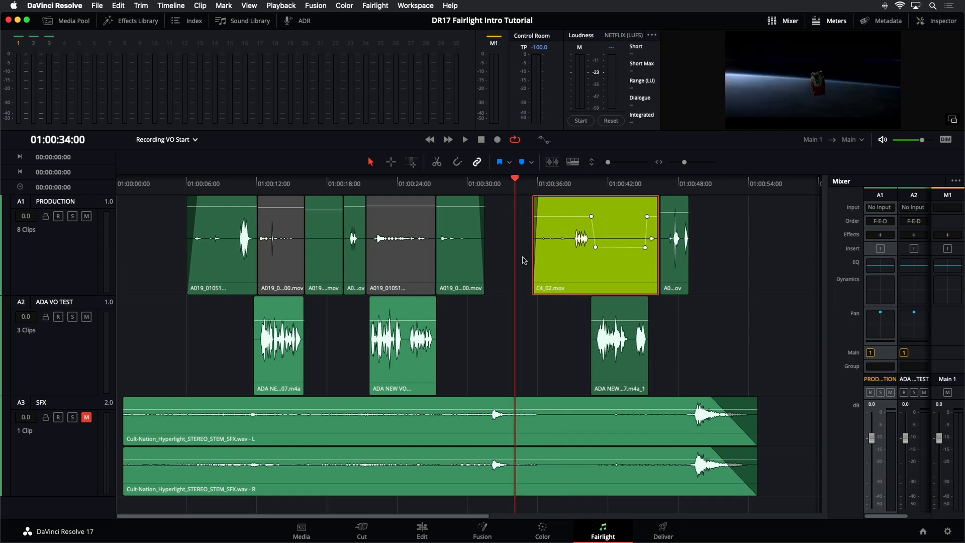